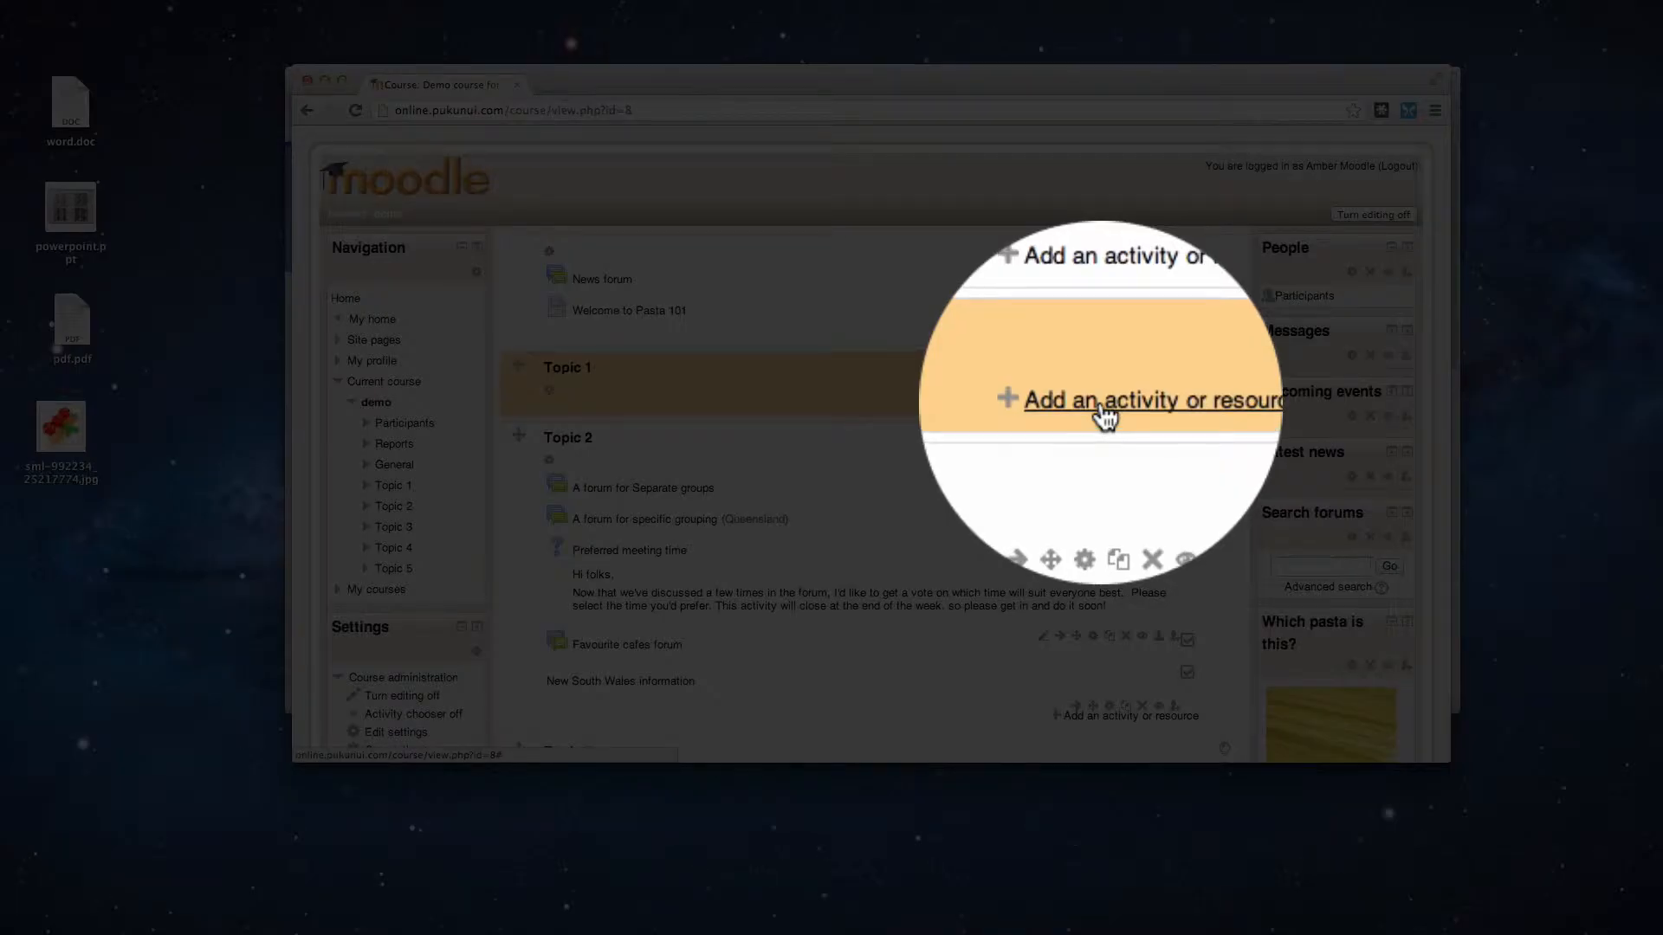
- Start adding a File resource to Topic 1 from the activity chooser
{"action": "left_click", "coordinate": [1102, 403]}
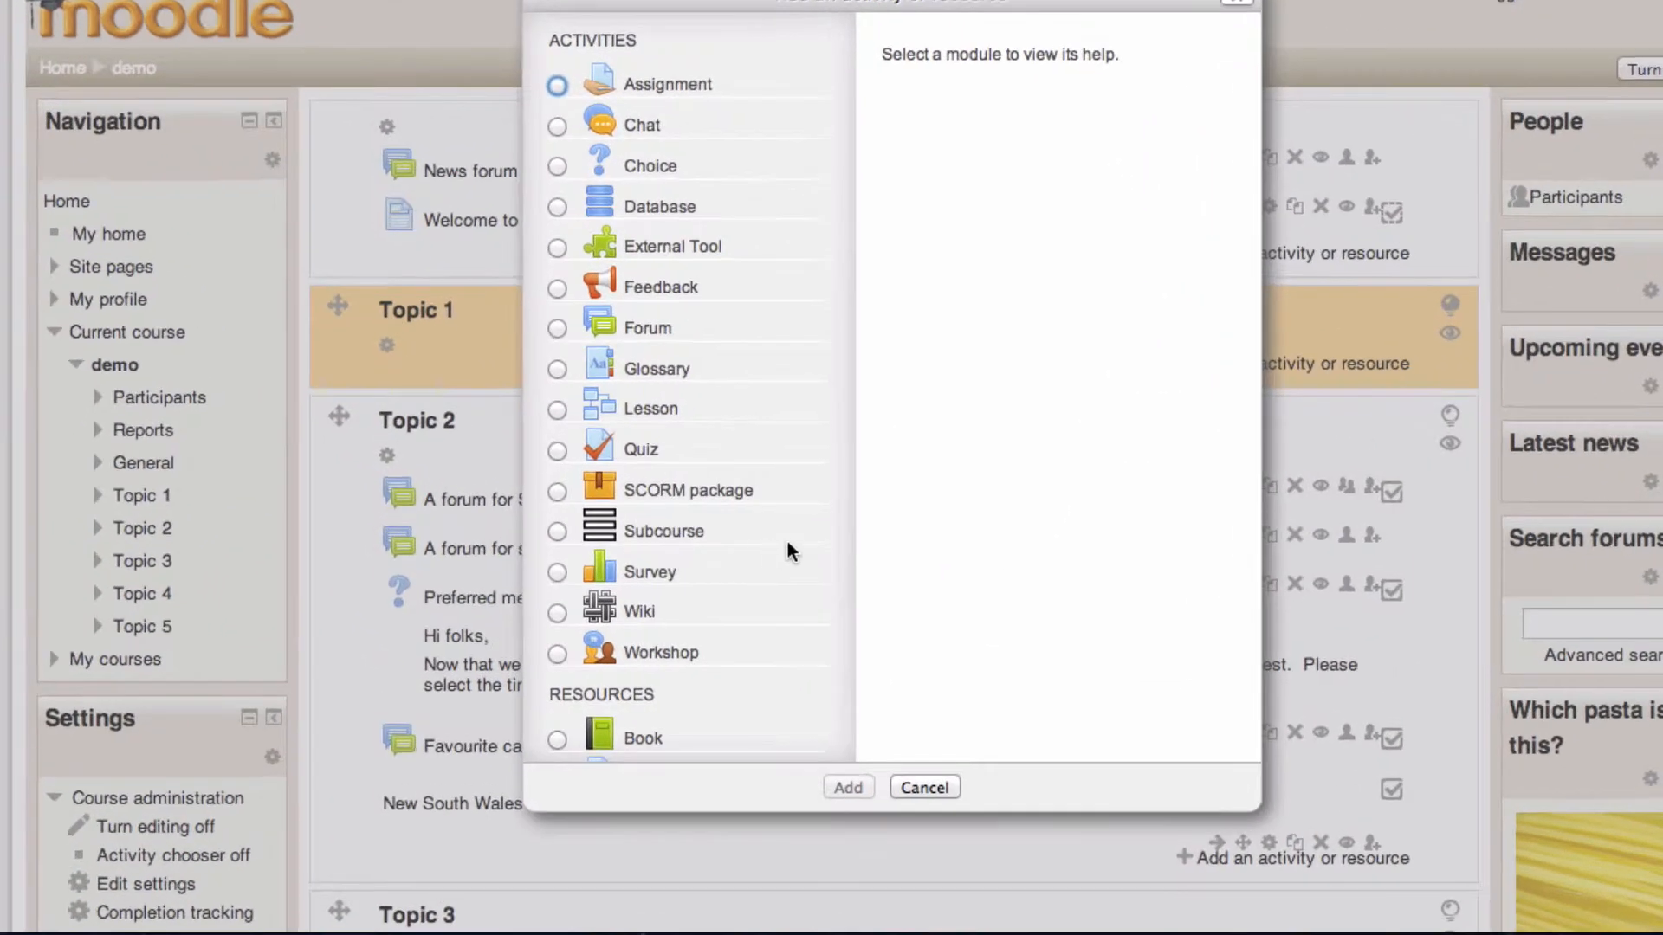
{"action": "scroll", "coordinate": [797, 534], "scroll_direction": "down", "scroll_amount": 5}
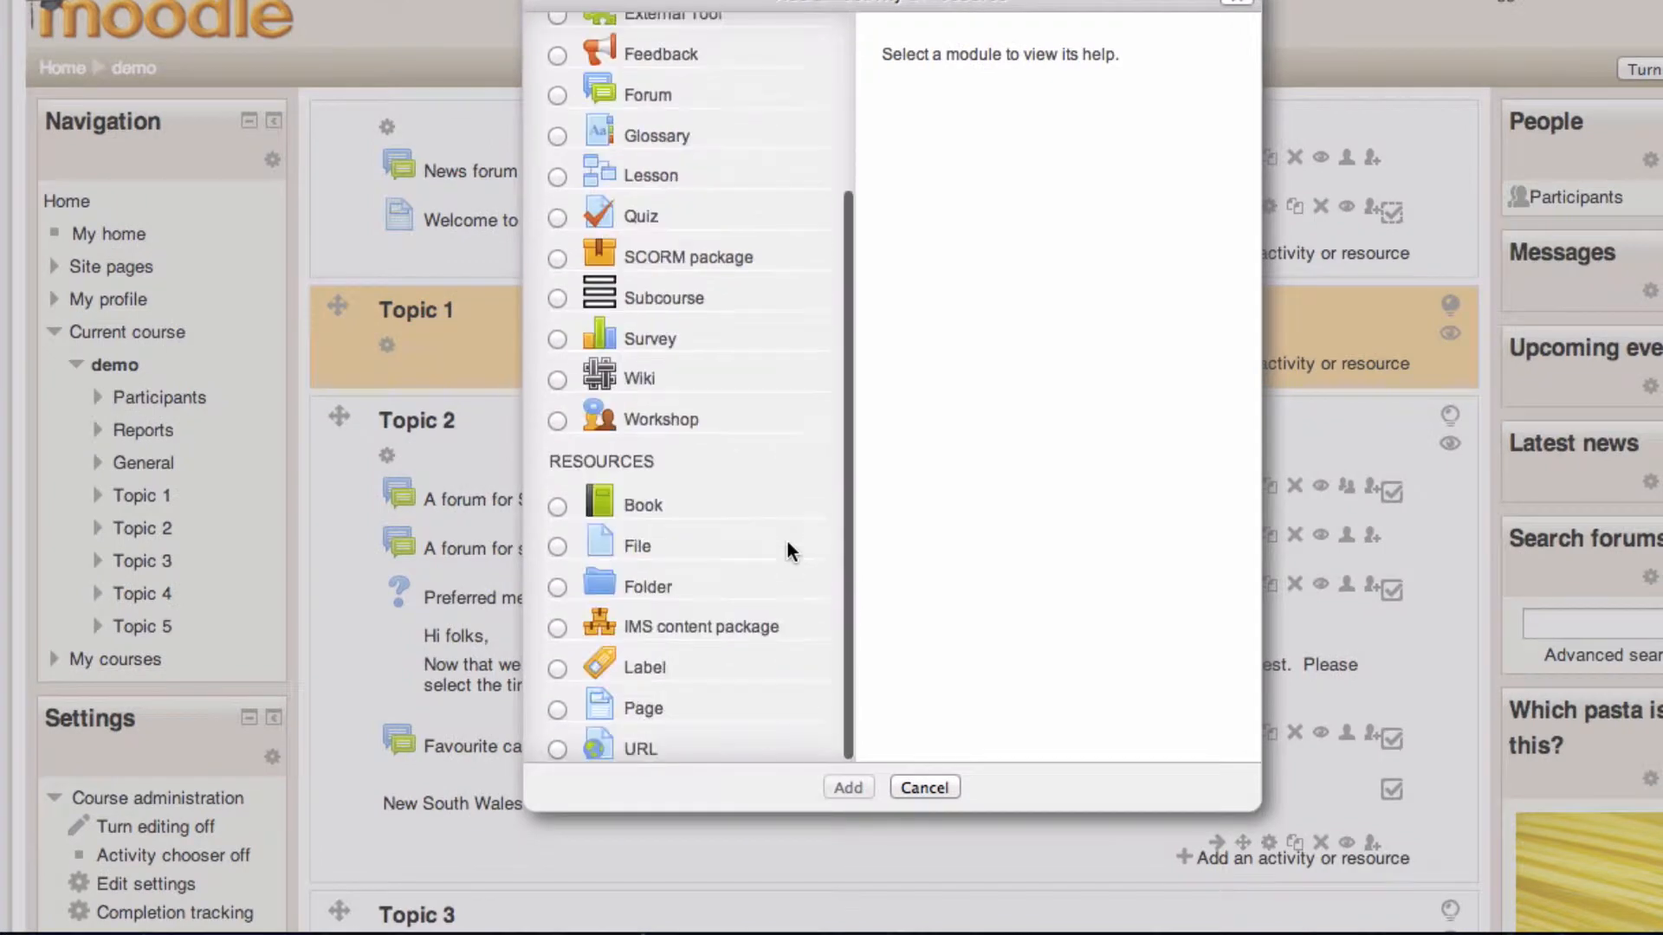
{"action": "left_click", "coordinate": [557, 546]}
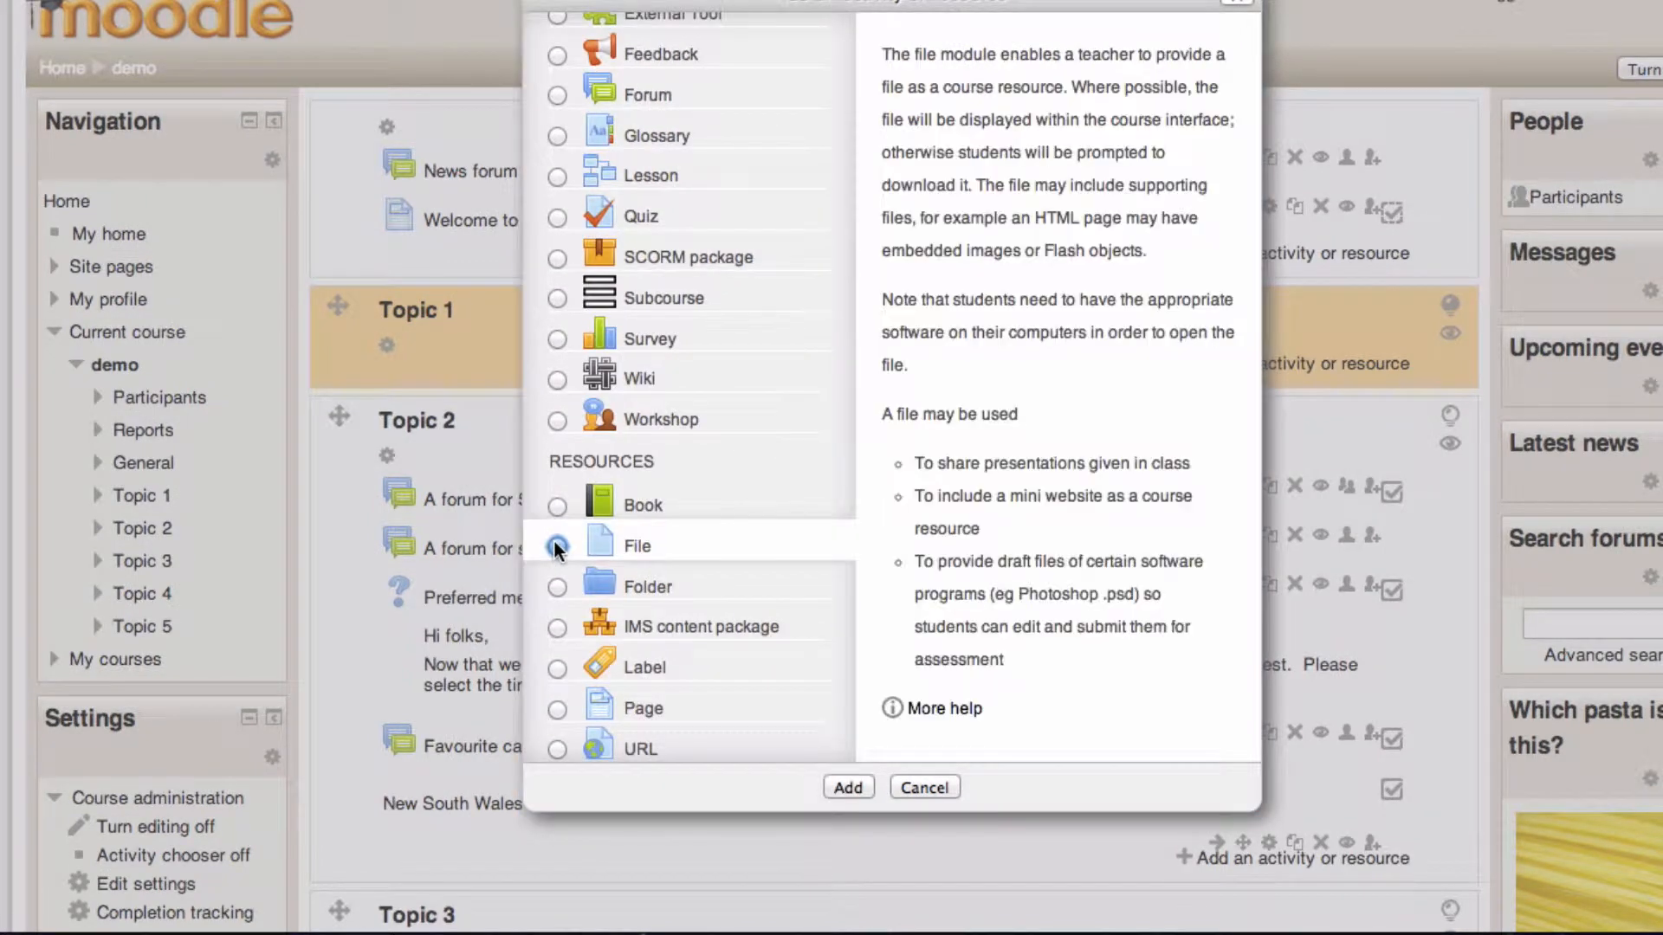
{"action": "left_click", "coordinate": [847, 788]}
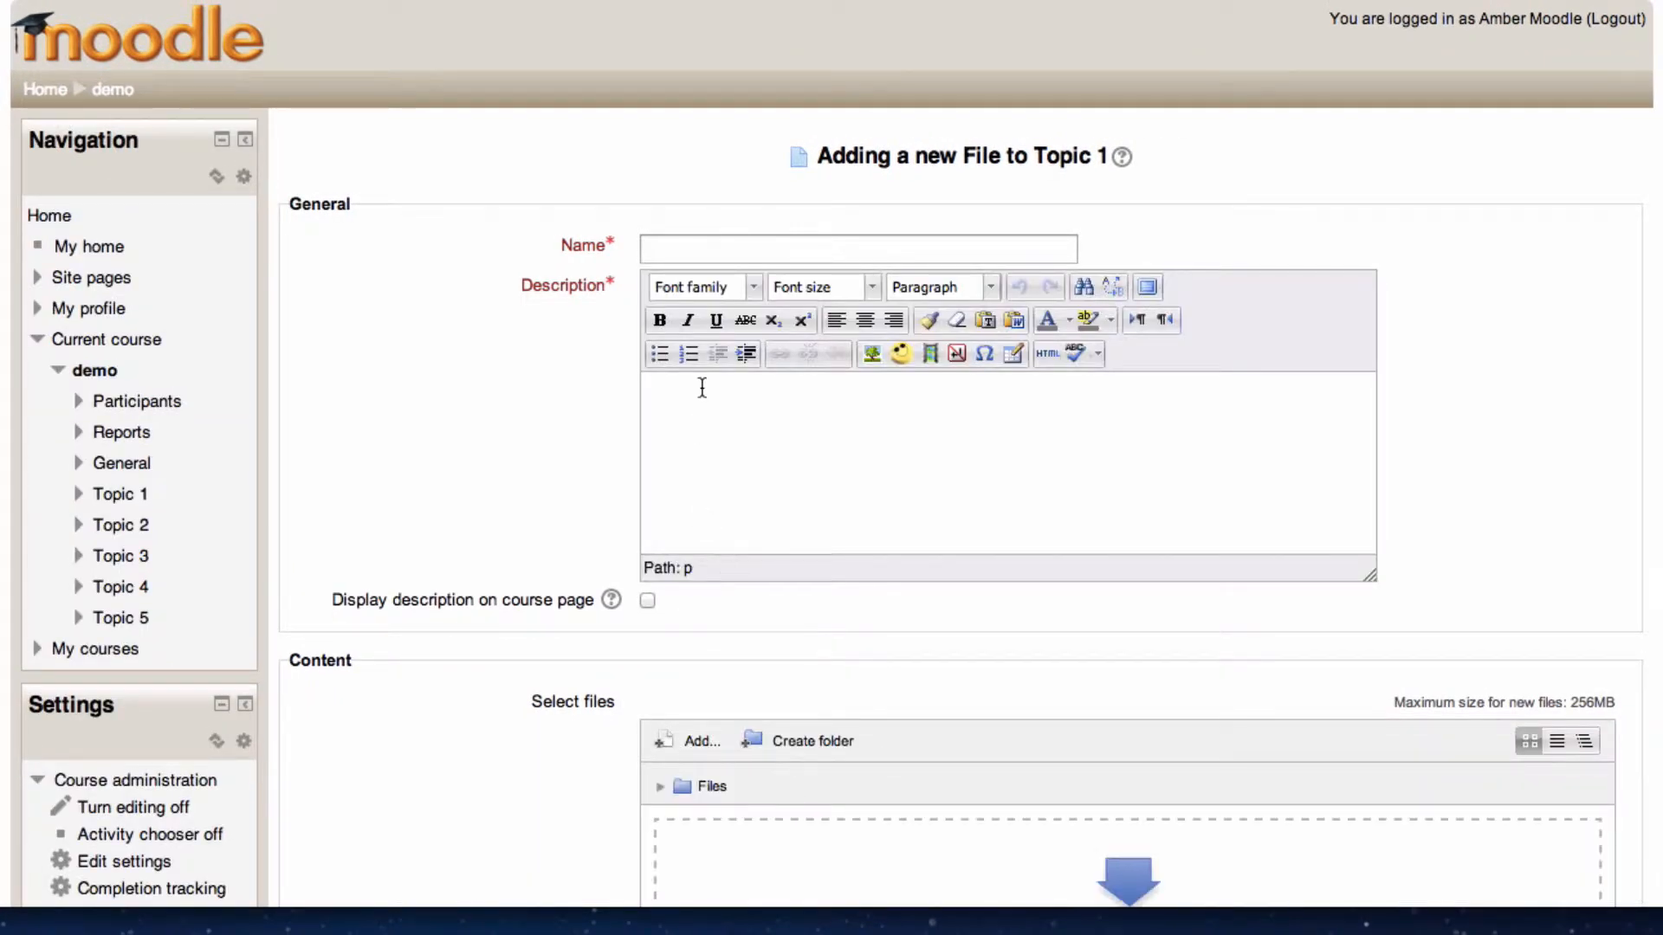
- Name the file resource 'An example file'
{"action": "left_click", "coordinate": [667, 251]}
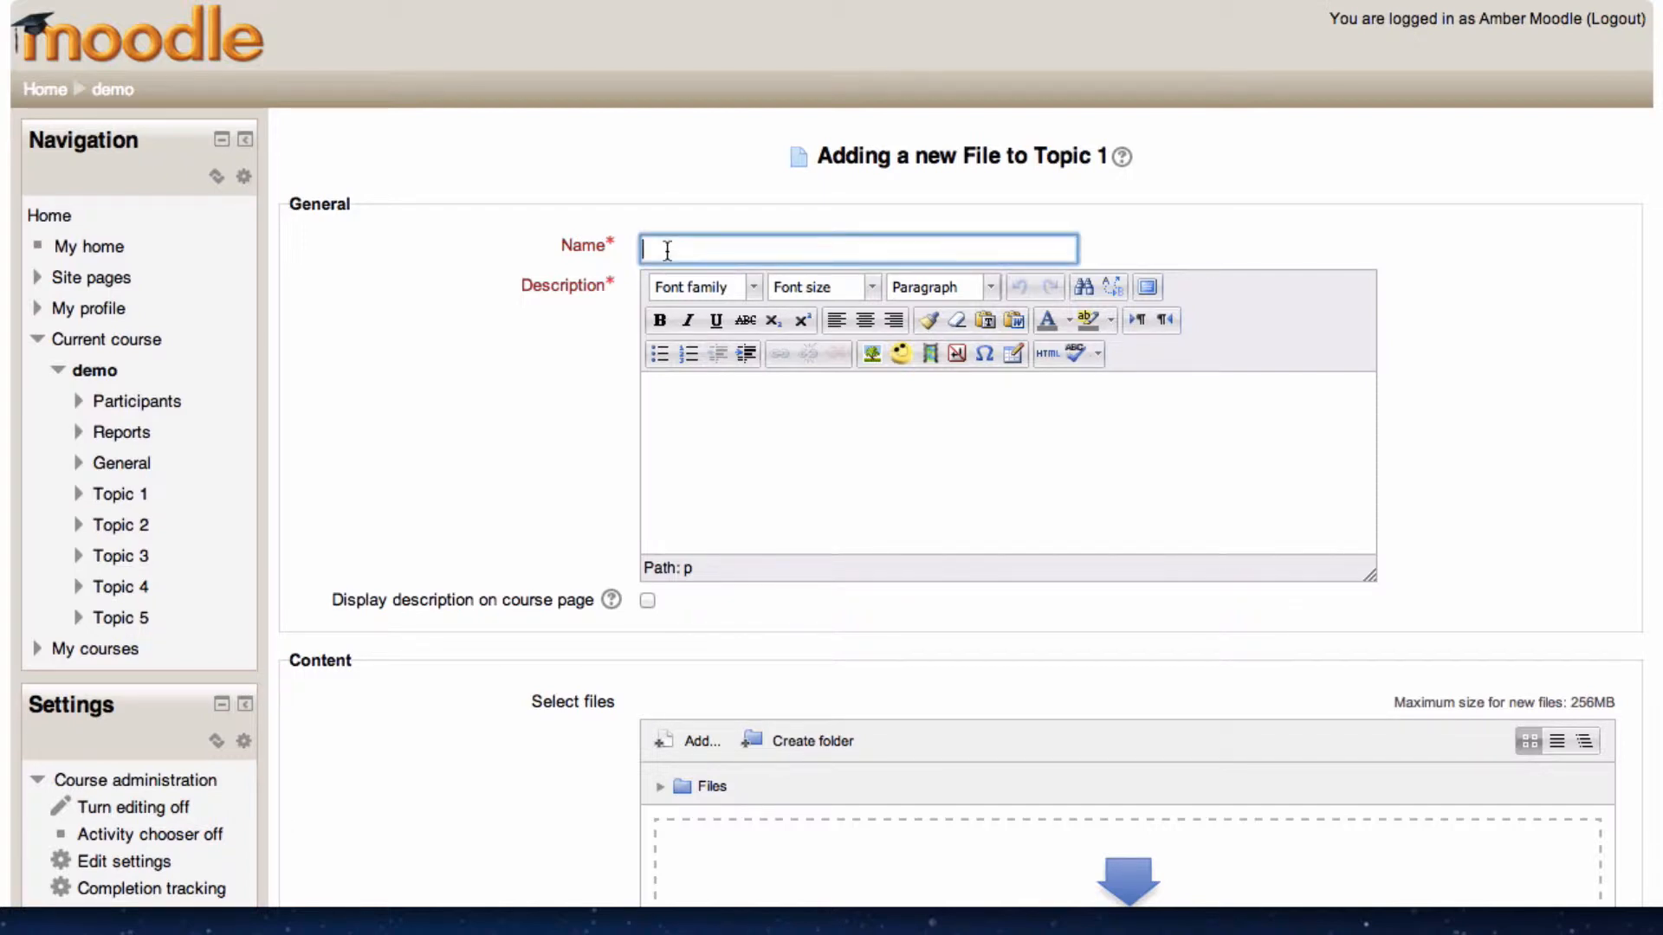
{"action": "type", "text": "An example file"}
- Enter the description 'For demonstration' and enable displaying the description on the course page
{"action": "left_click", "coordinate": [665, 475]}
{"action": "type", "text": "For"}
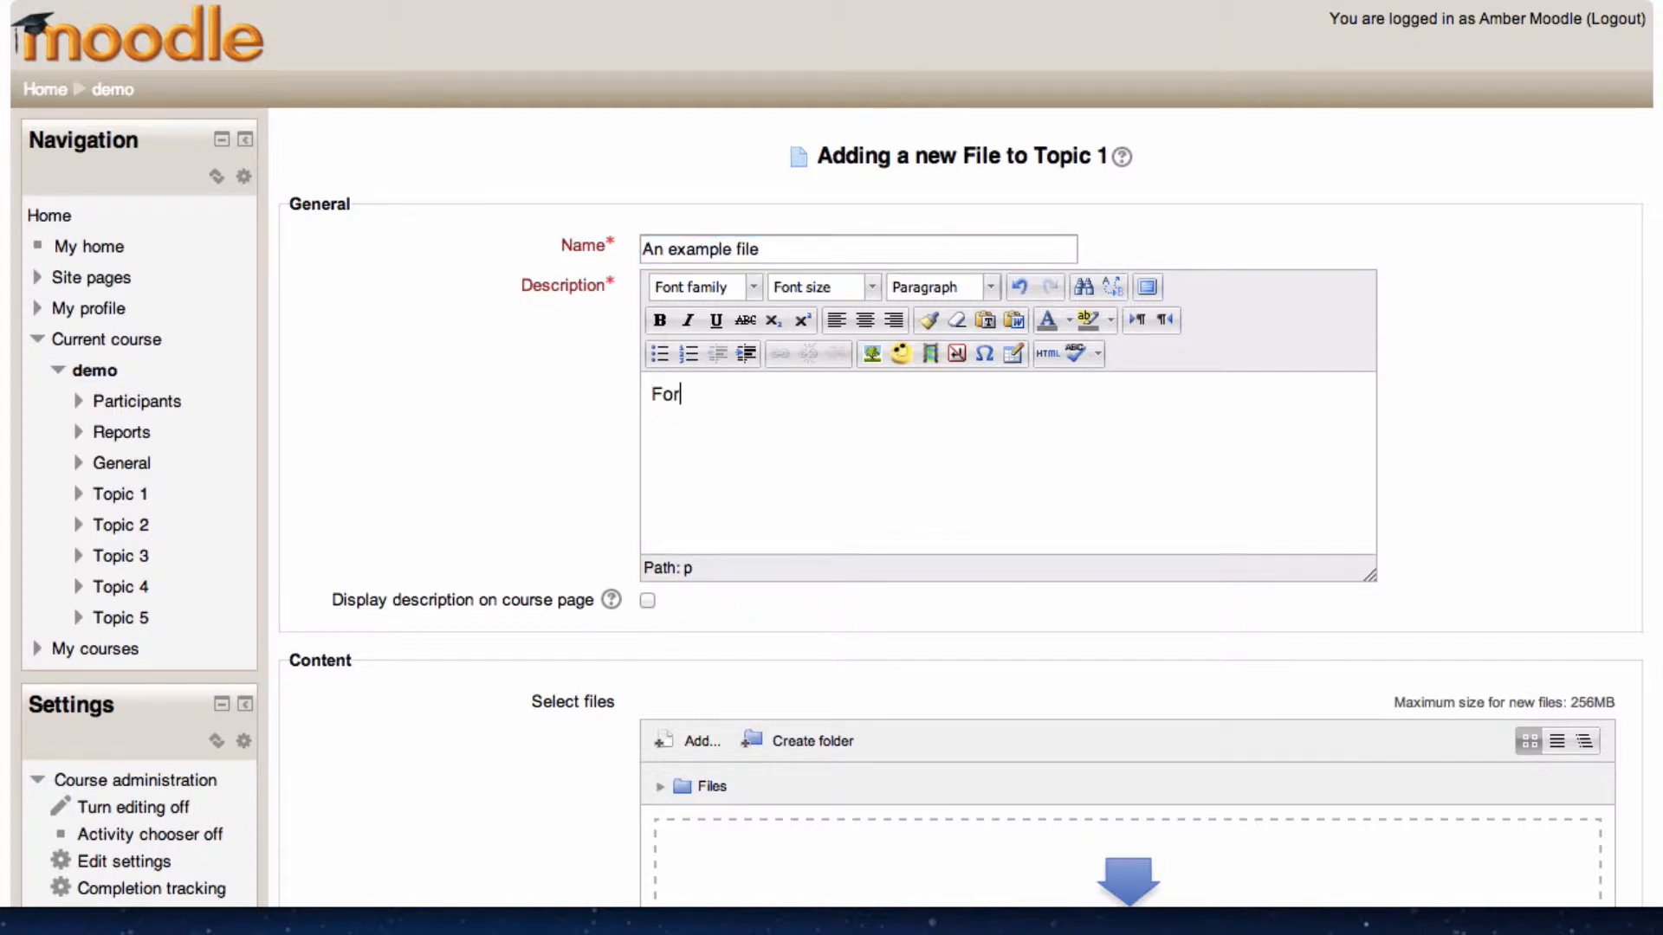
{"action": "type", "text": " demonstration"}
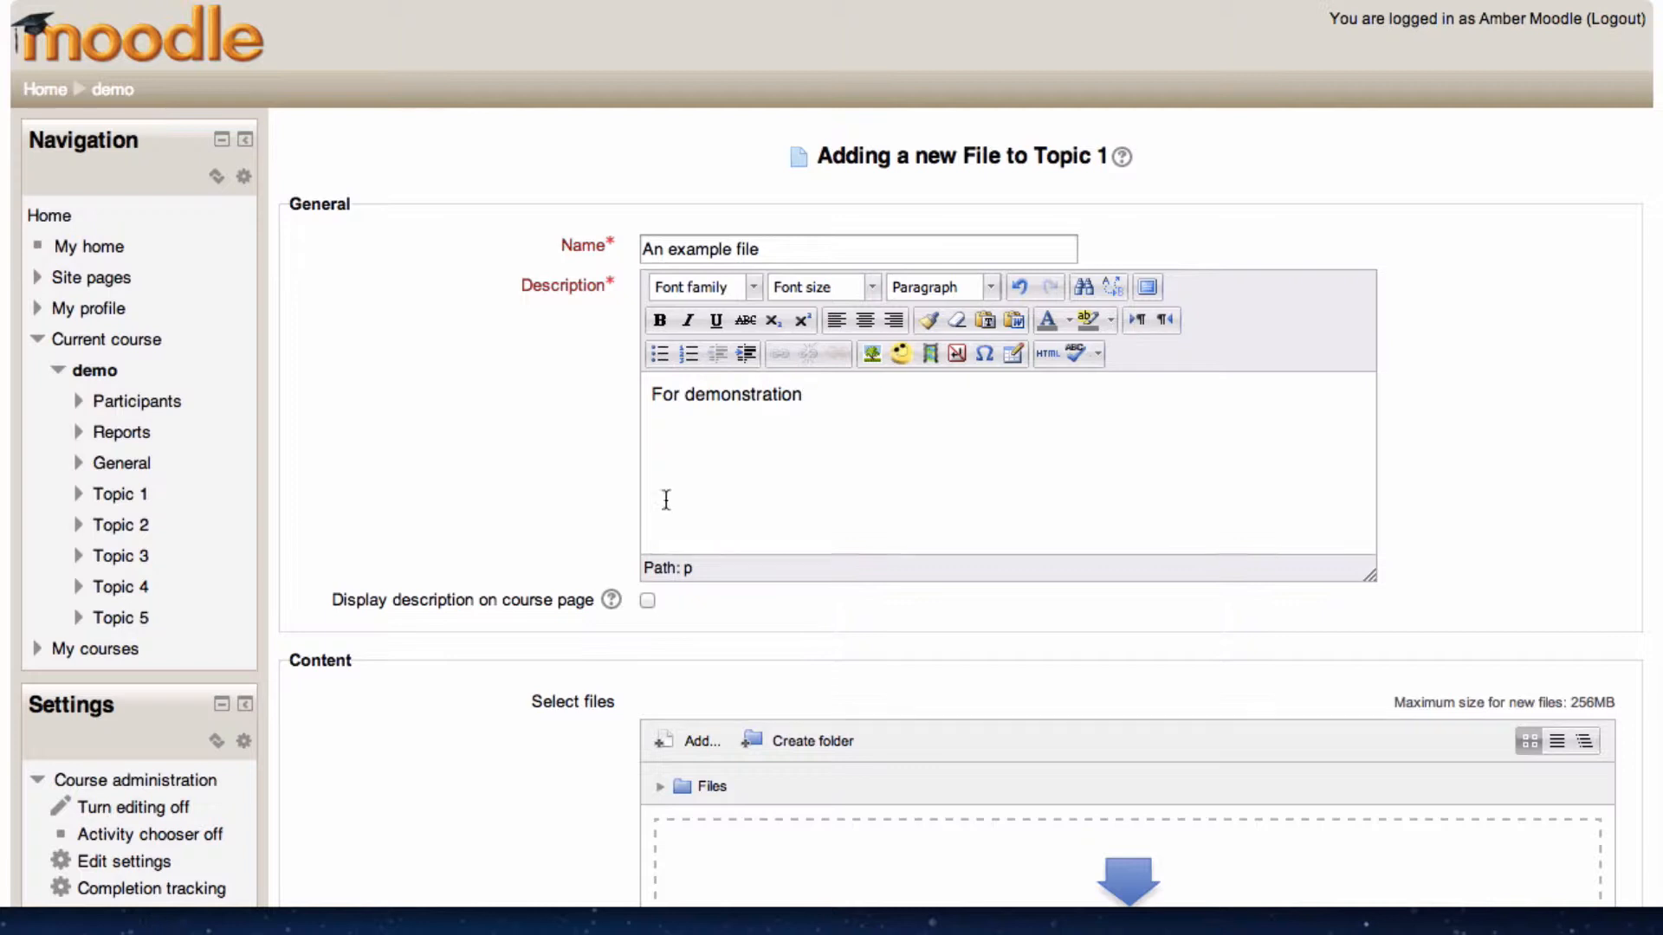
{"action": "left_click", "coordinate": [648, 600]}
{"action": "scroll", "coordinate": [828, 597], "scroll_direction": "down", "scroll_amount": 5}
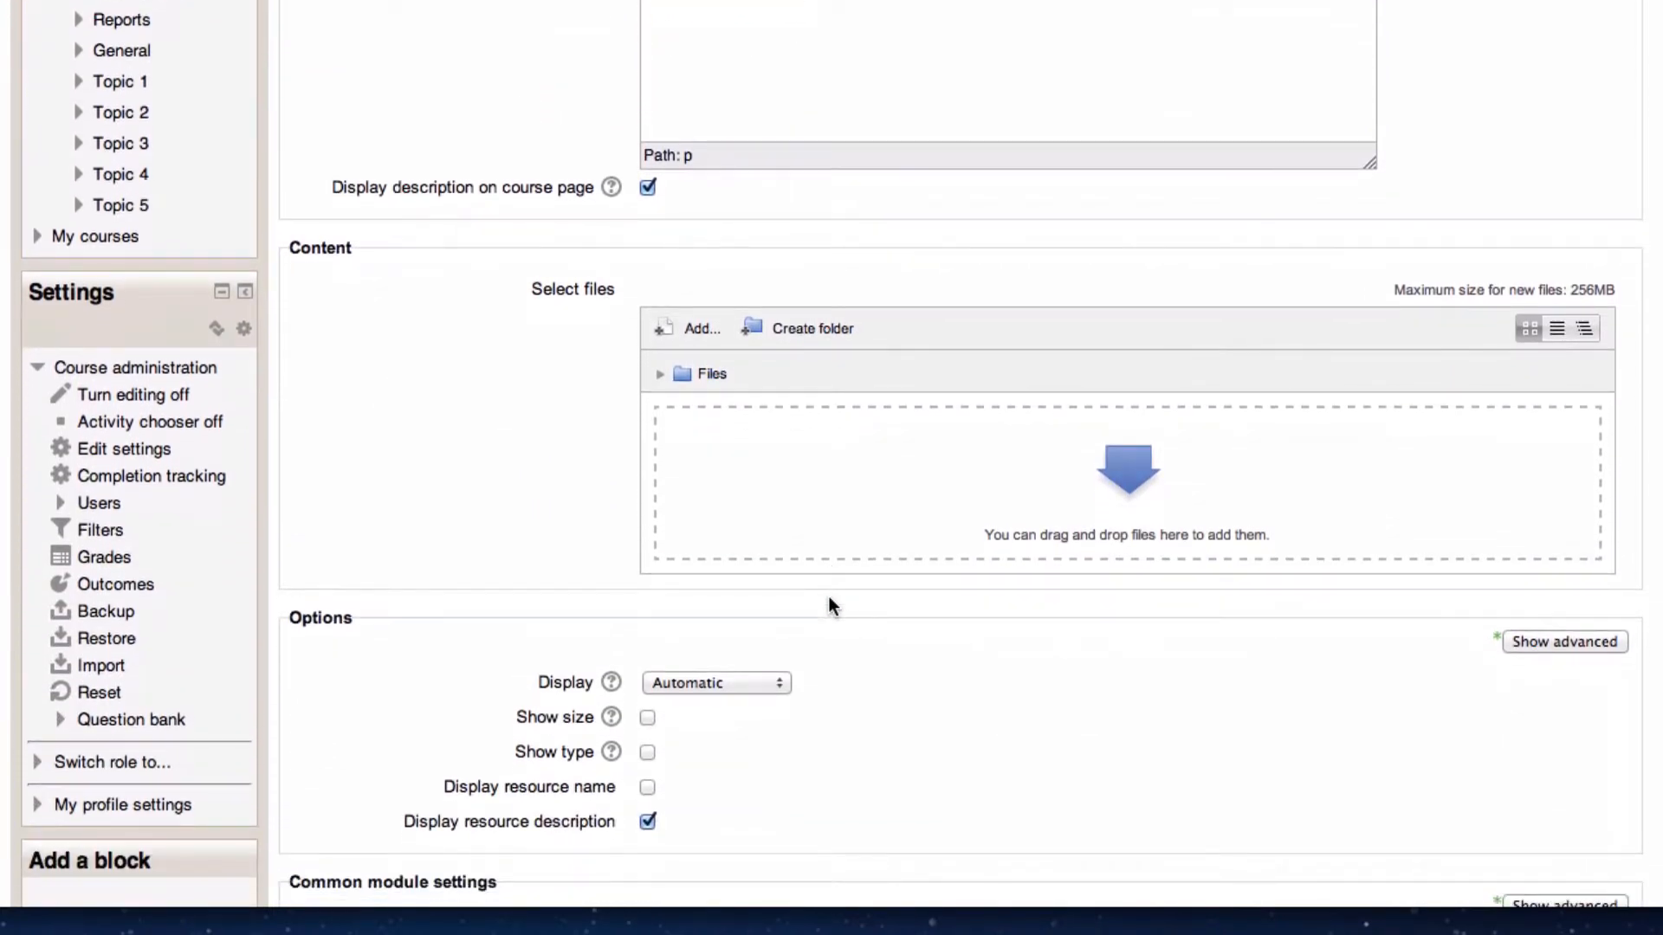
{"action": "scroll", "coordinate": [831, 605], "scroll_direction": "down", "scroll_amount": 1}
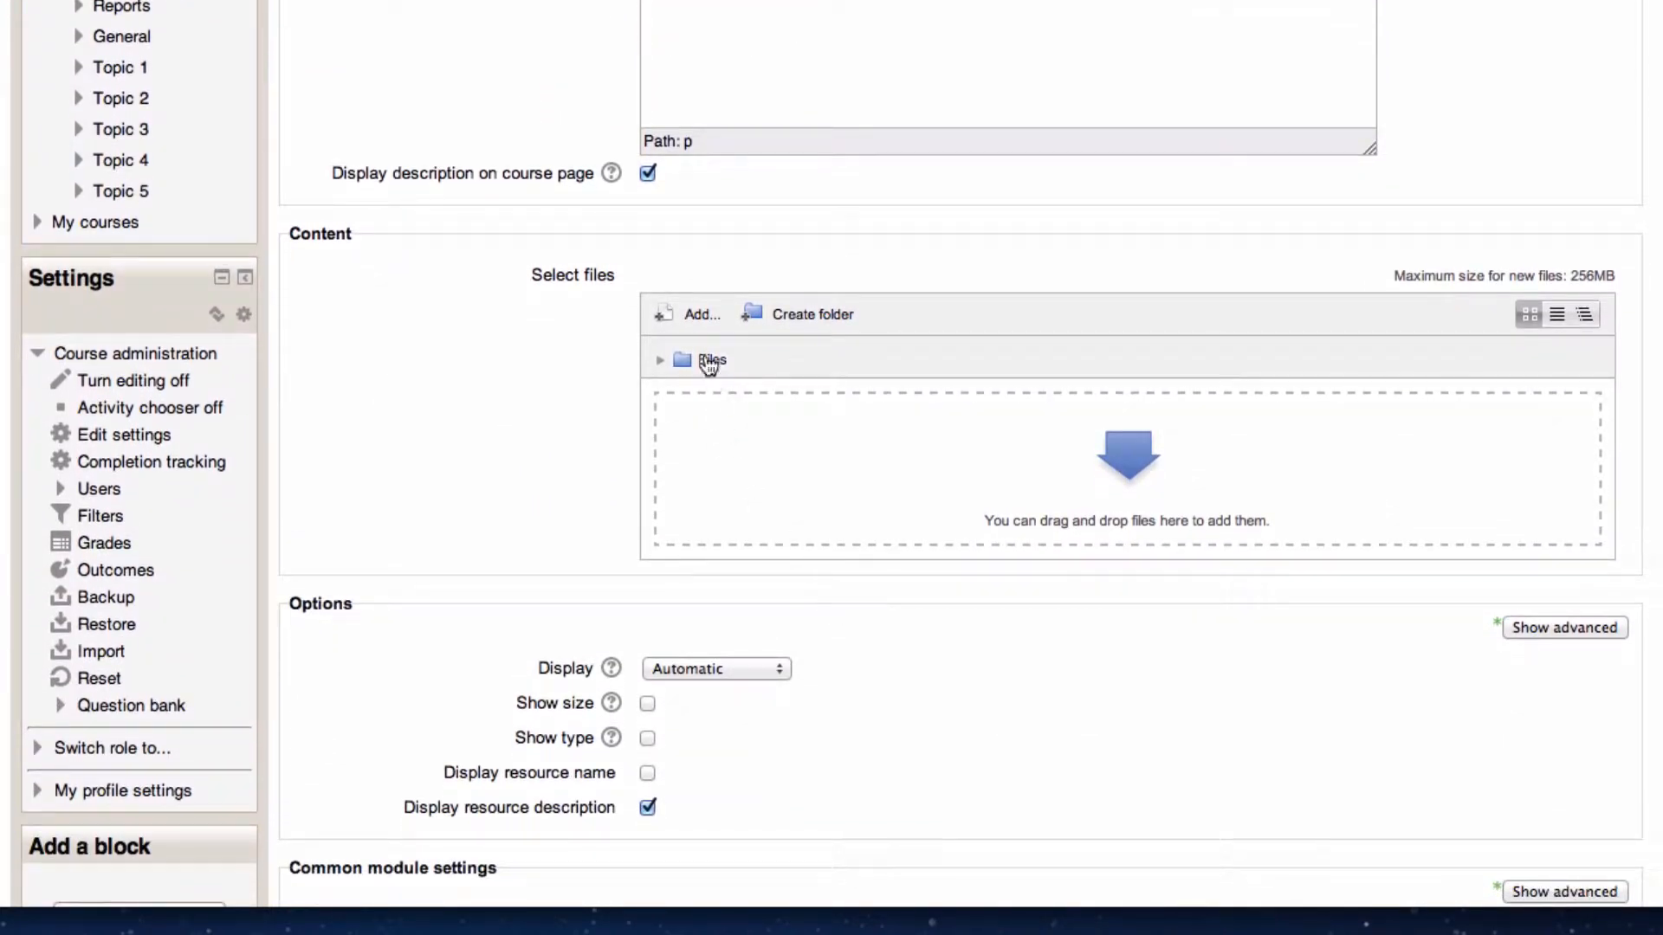
{"action": "left_click", "coordinate": [696, 326]}
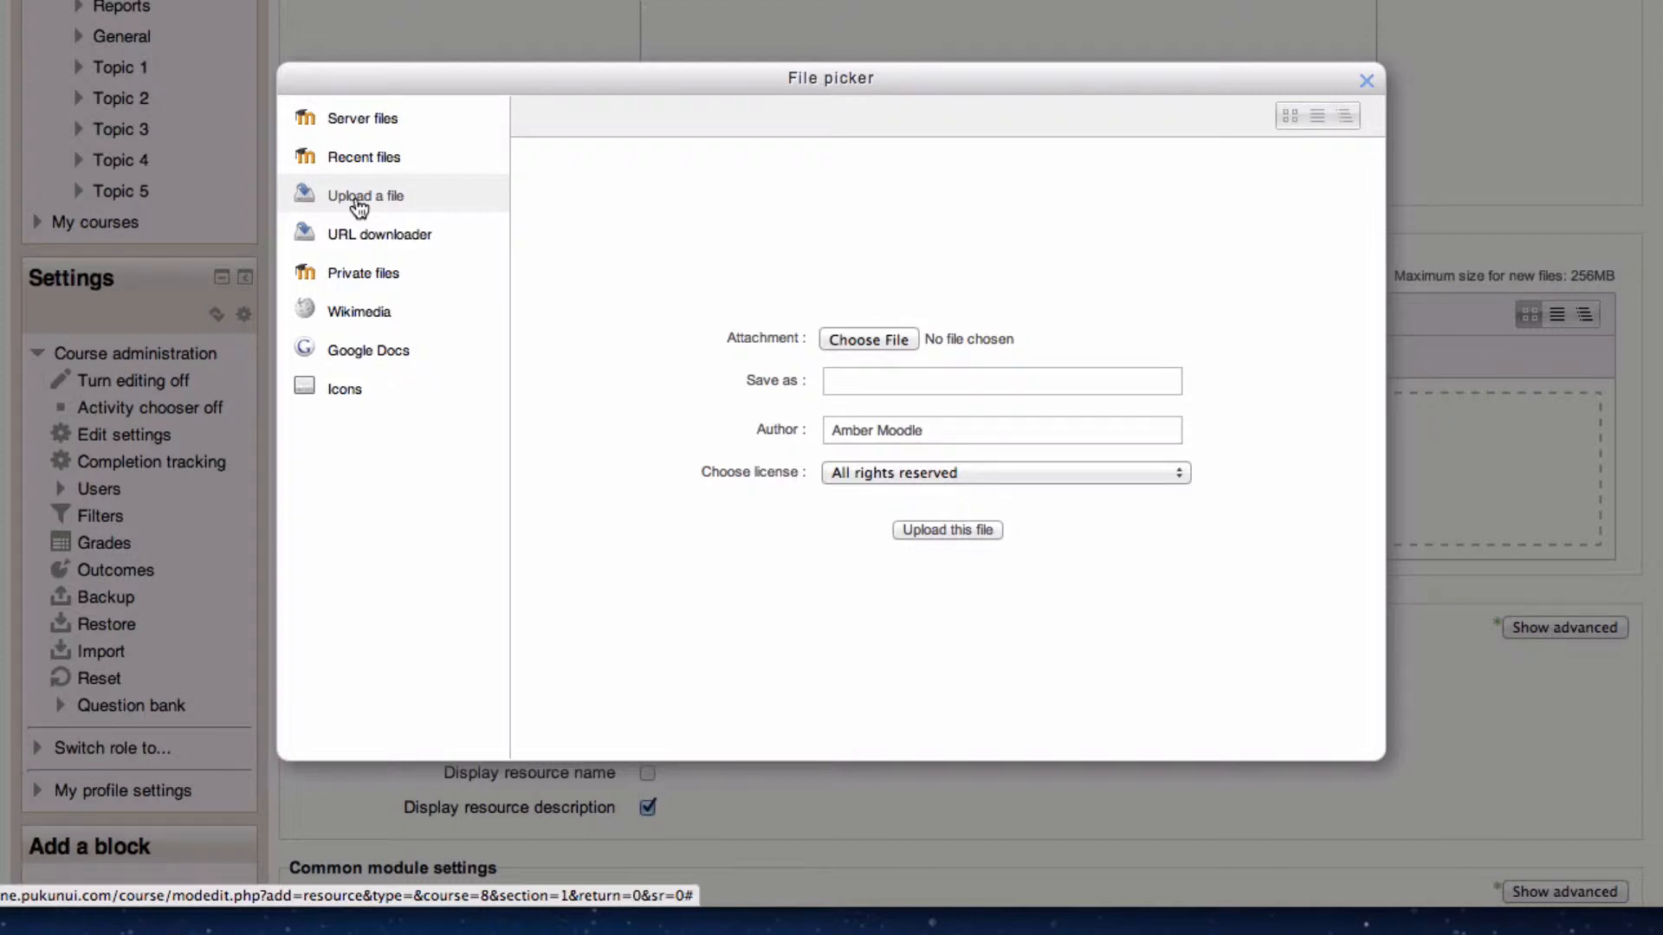
{"action": "left_click", "coordinate": [1366, 80]}
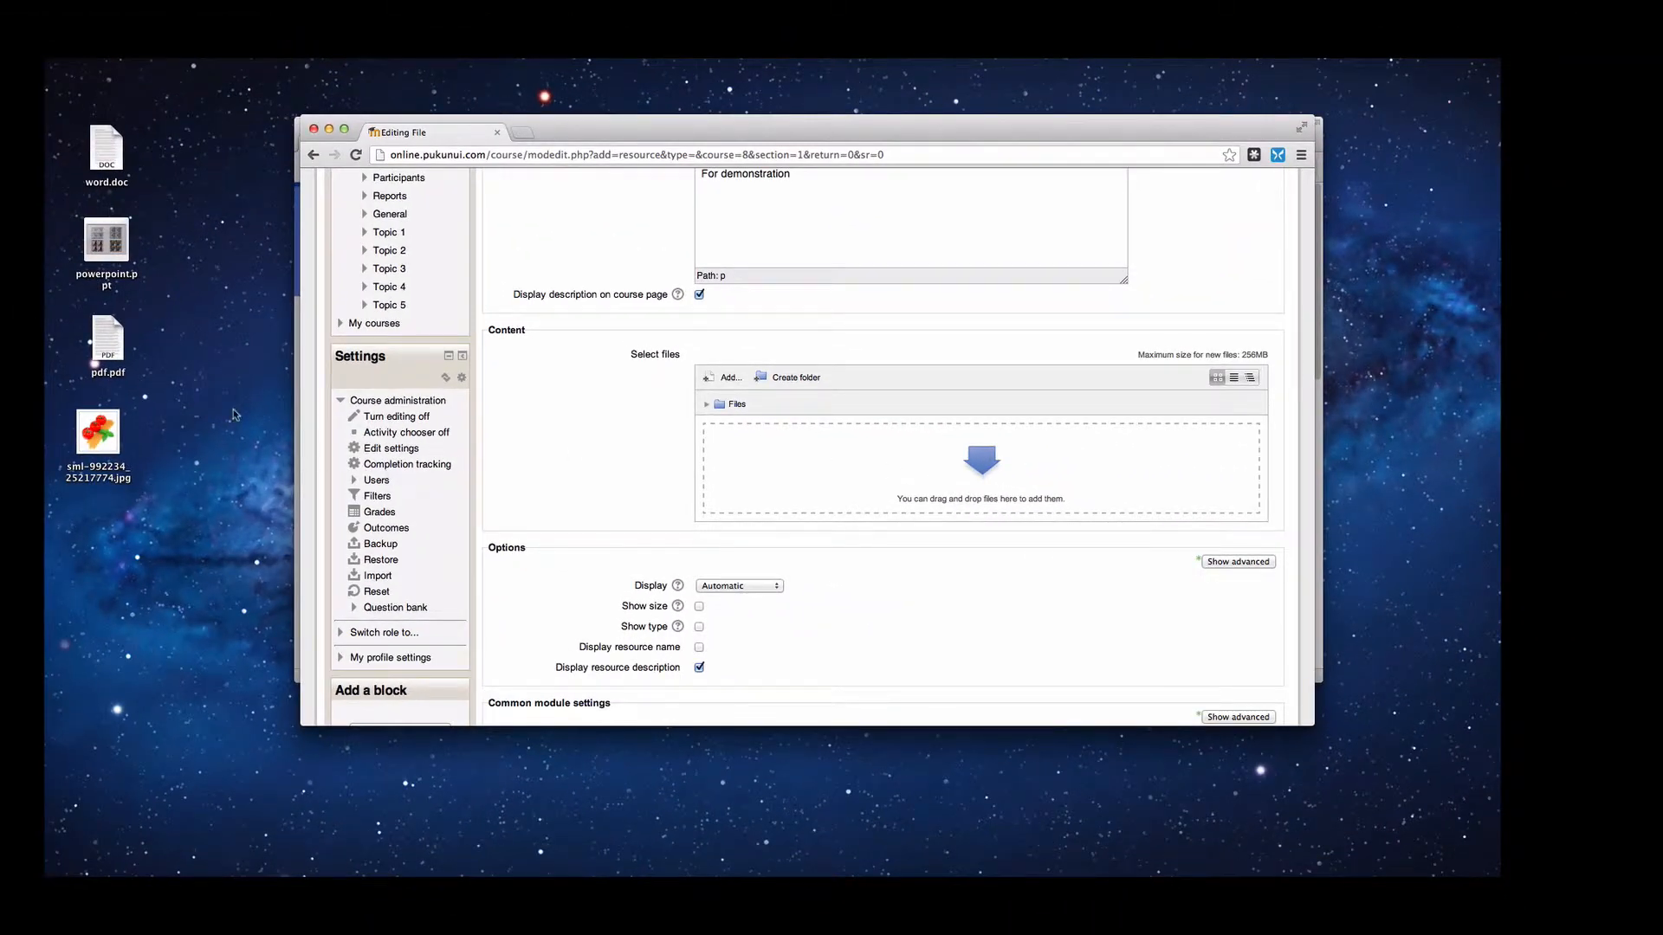
- Upload pdf.pdf from the desktop into the file selection area
{"action": "left_click_drag", "start_coordinate": [97, 346], "coordinate": [753, 474]}
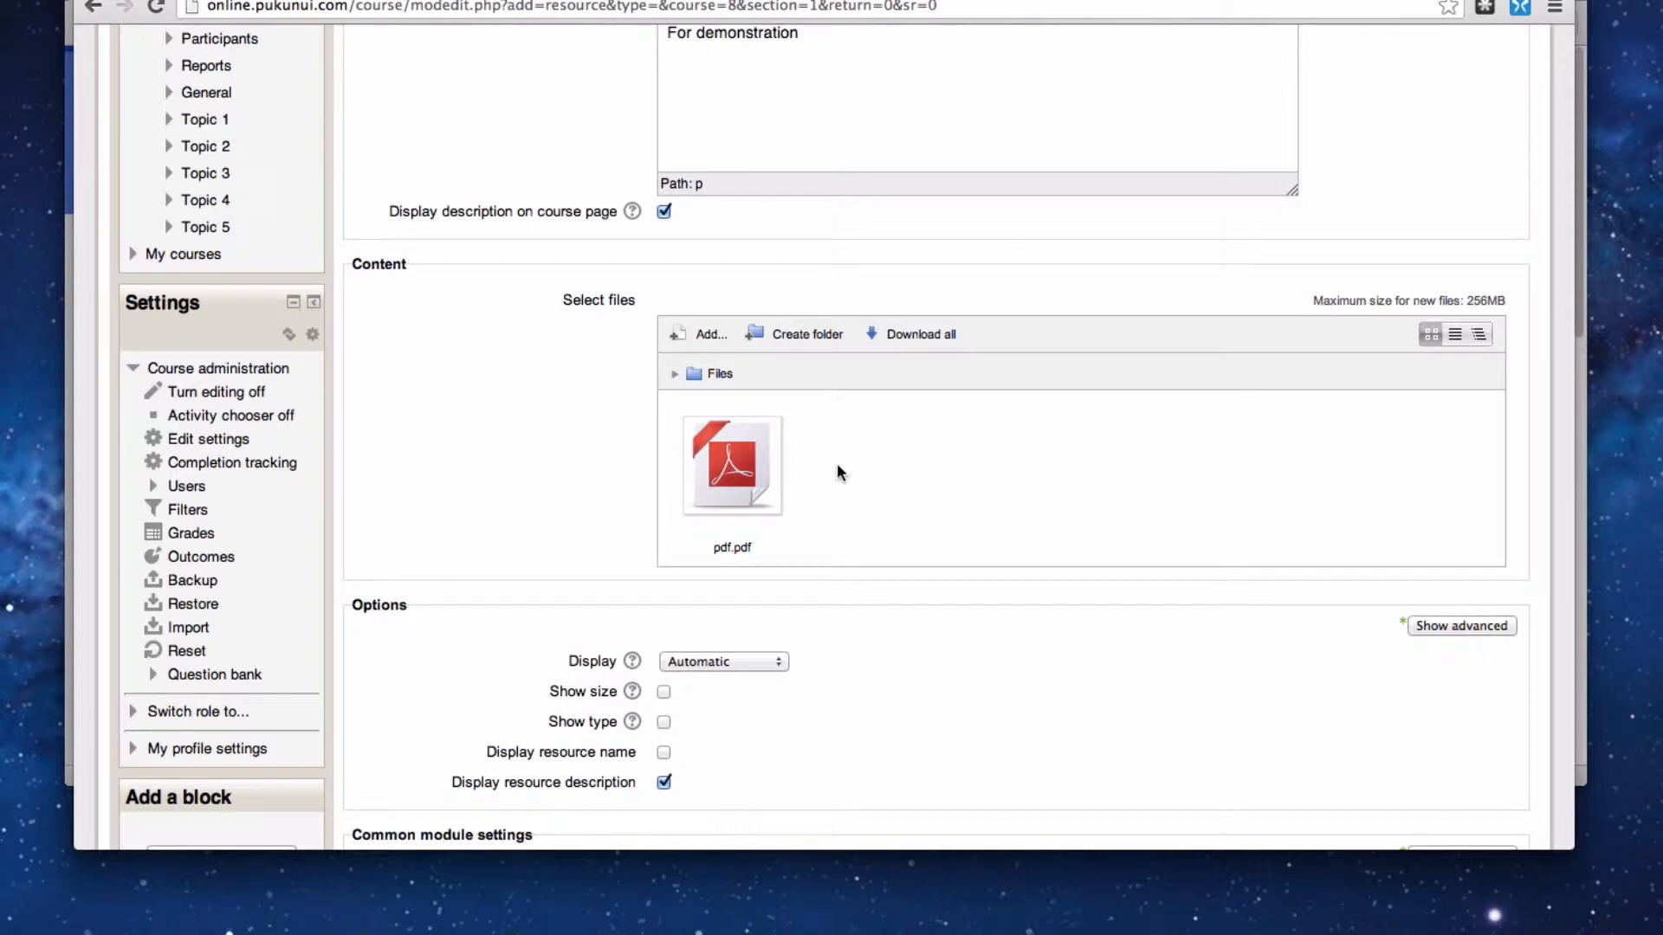
{"action": "scroll", "coordinate": [837, 462], "scroll_direction": "down", "scroll_amount": 3}
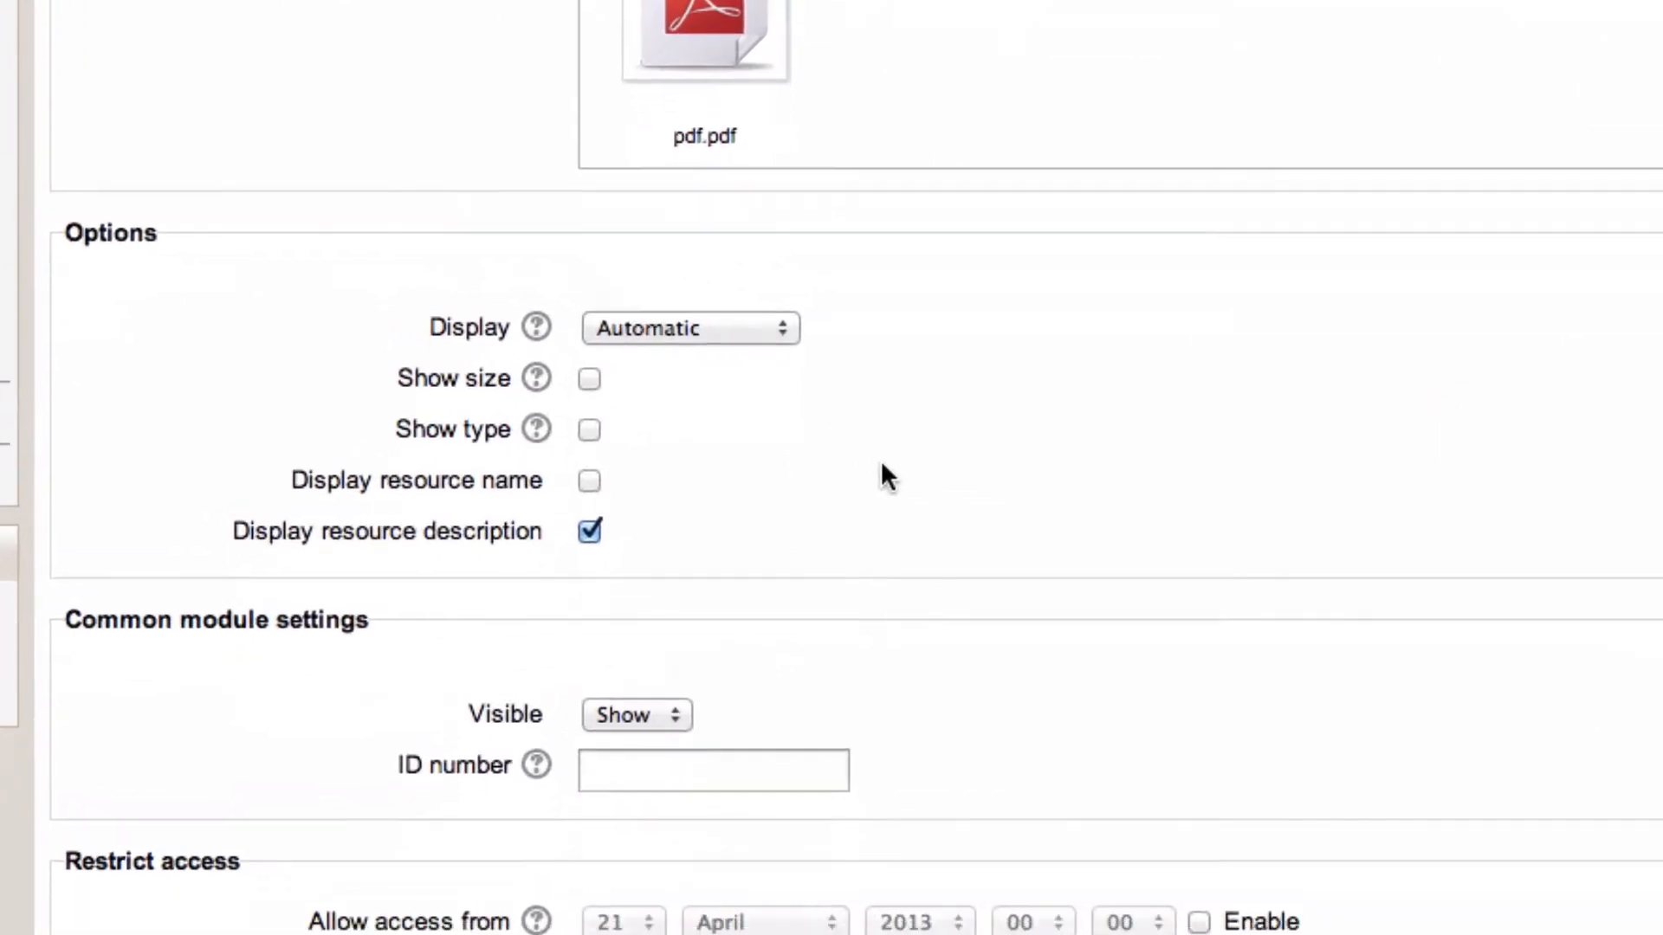
{"action": "scroll", "coordinate": [881, 460], "scroll_direction": "down", "scroll_amount": 2}
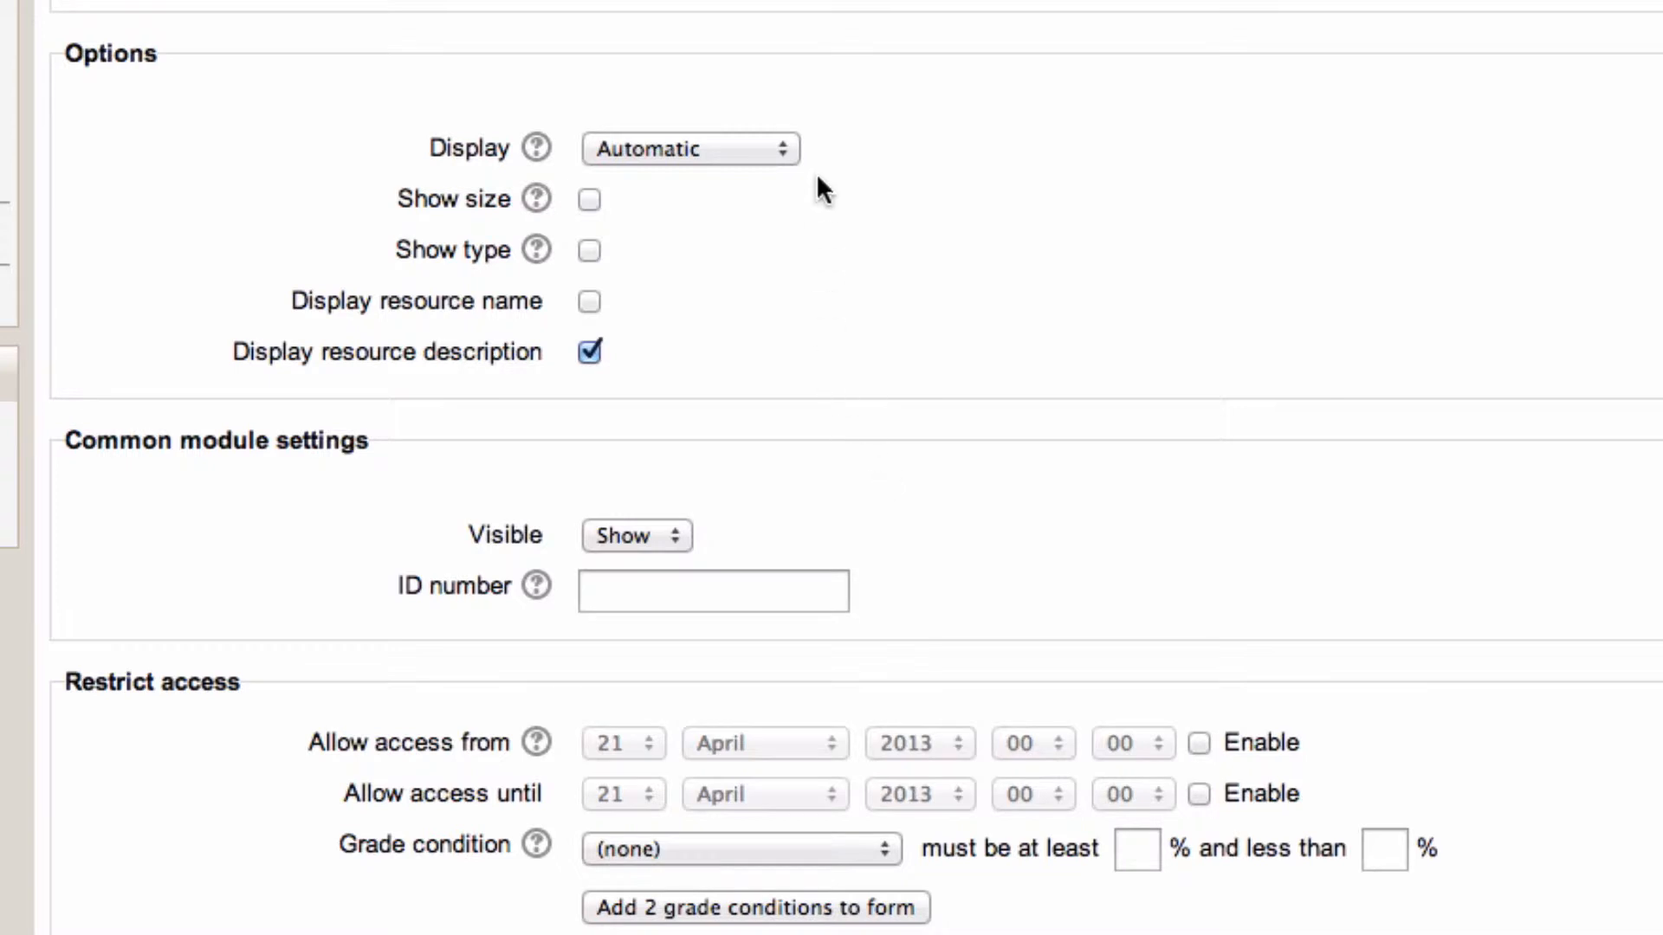
- Enable the Show size and Show type display options
{"action": "left_click", "coordinate": [782, 149]}
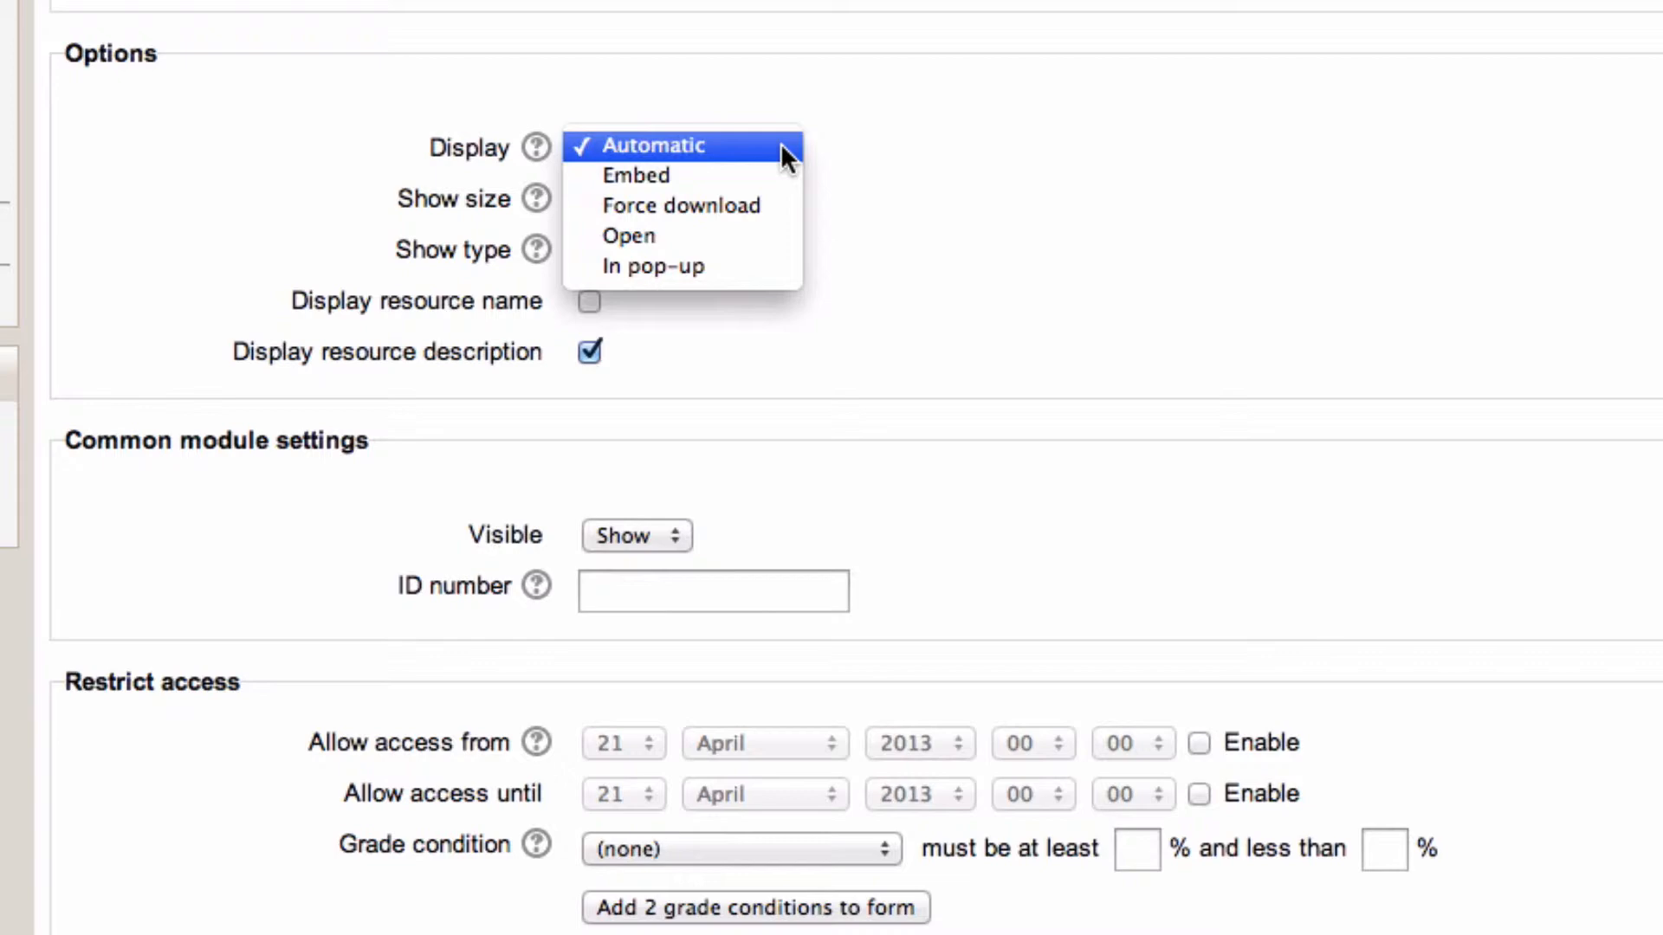
{"action": "left_click", "coordinate": [782, 147]}
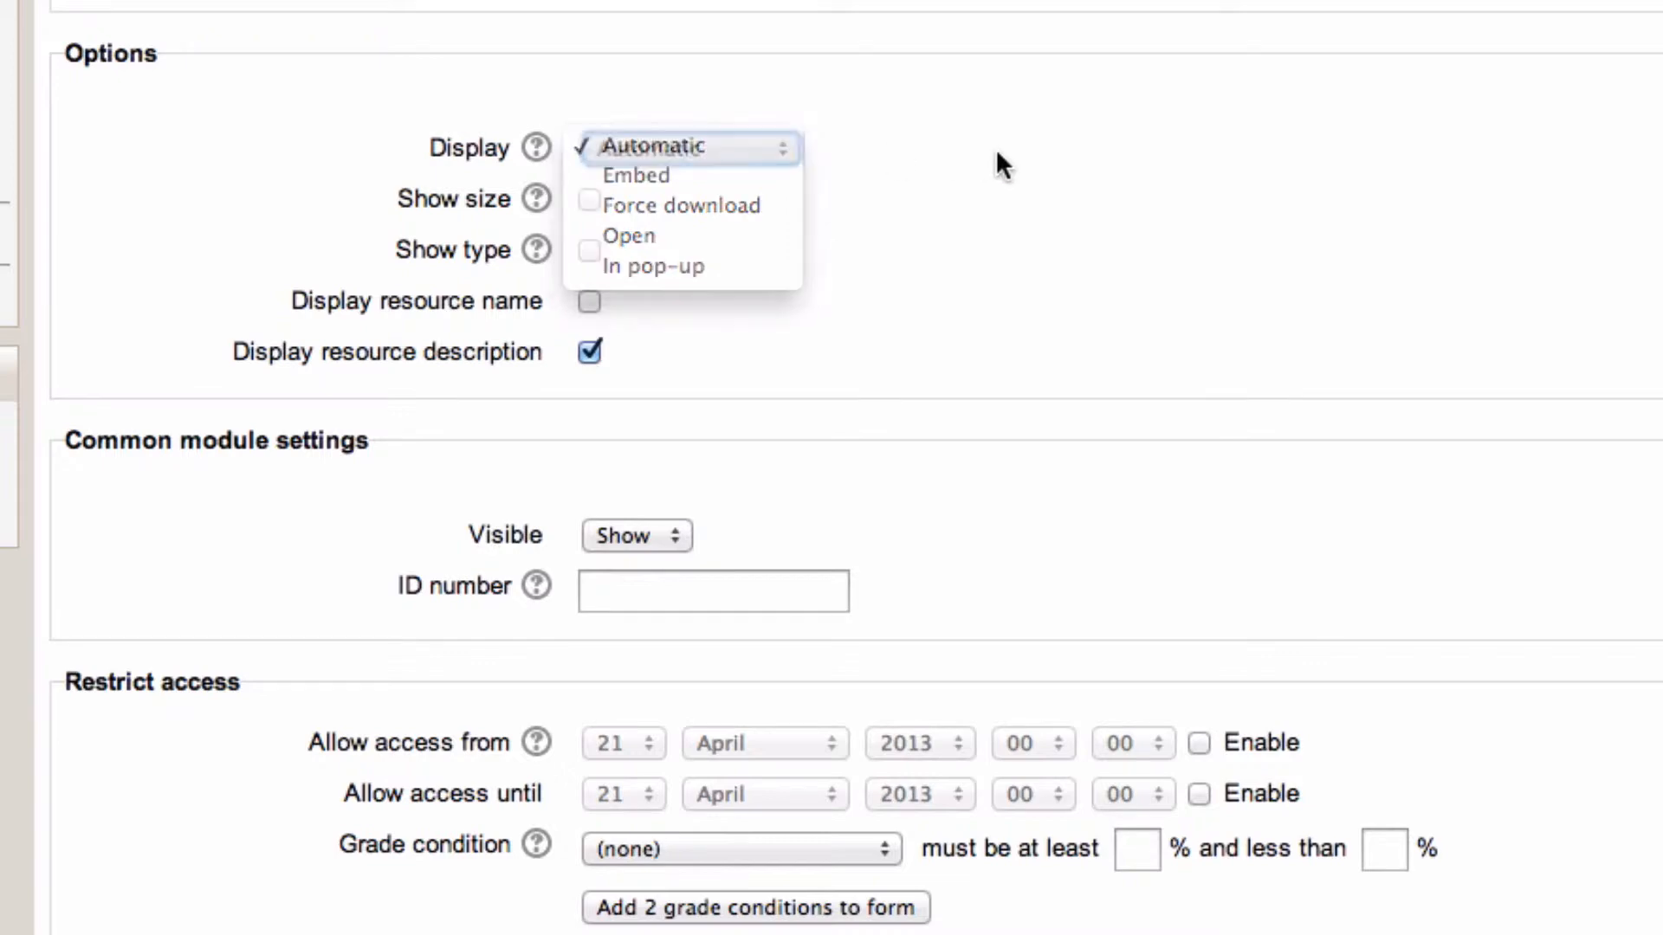
{"action": "scroll", "coordinate": [1001, 165], "scroll_direction": "down", "scroll_amount": 2}
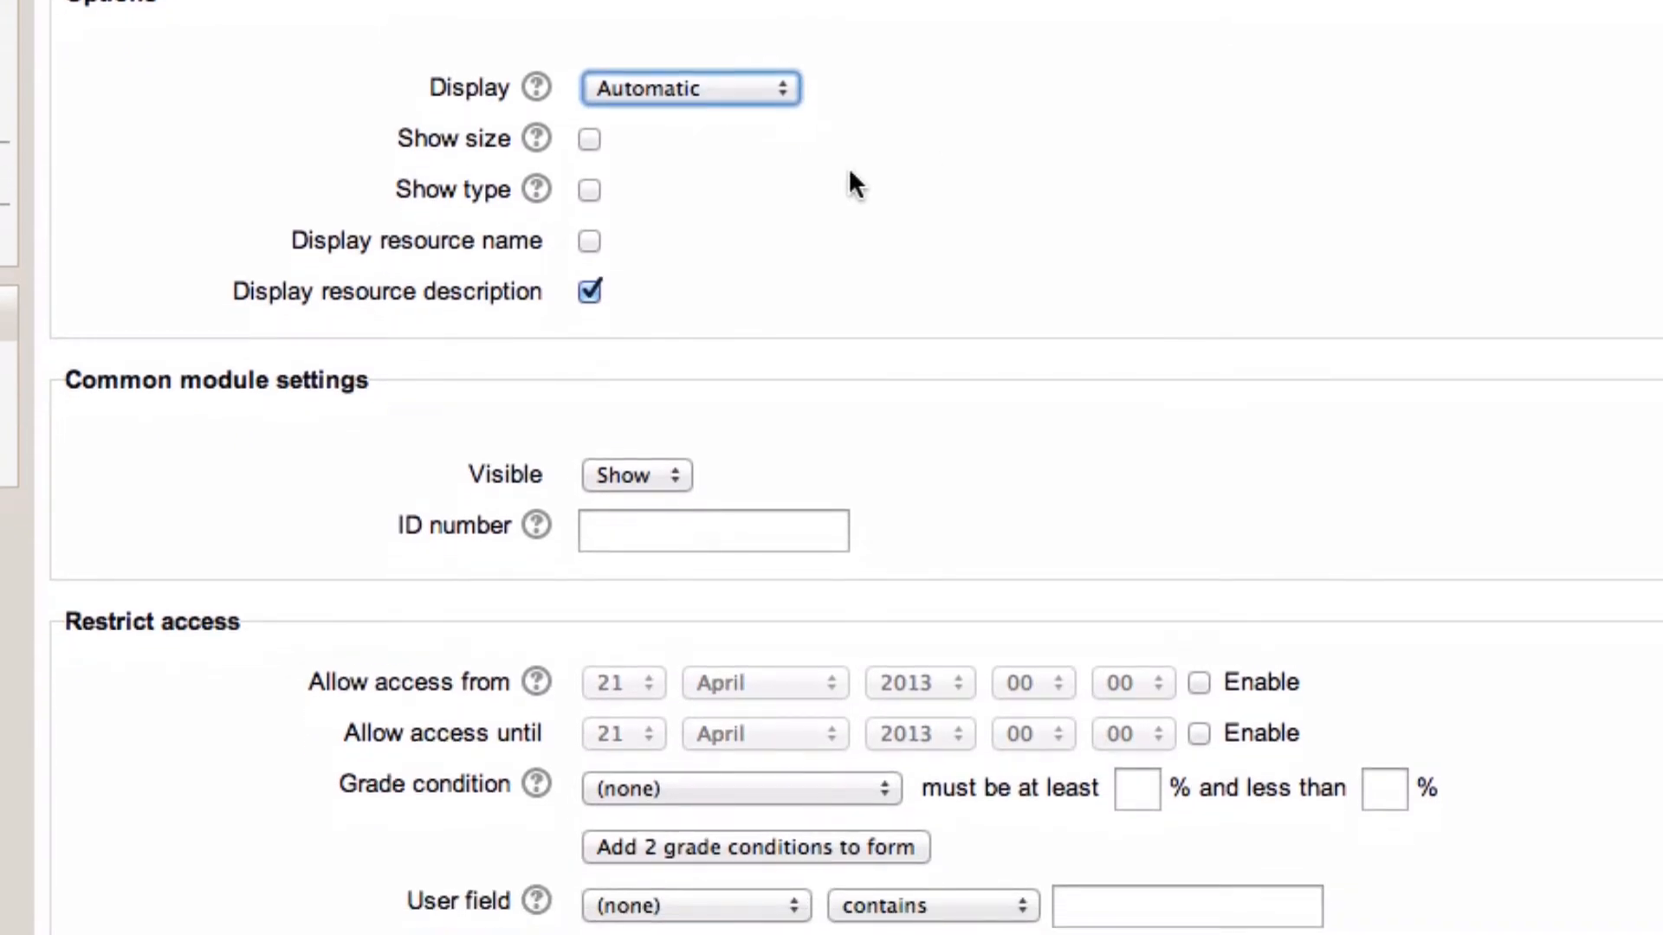
{"action": "left_click", "coordinate": [589, 141]}
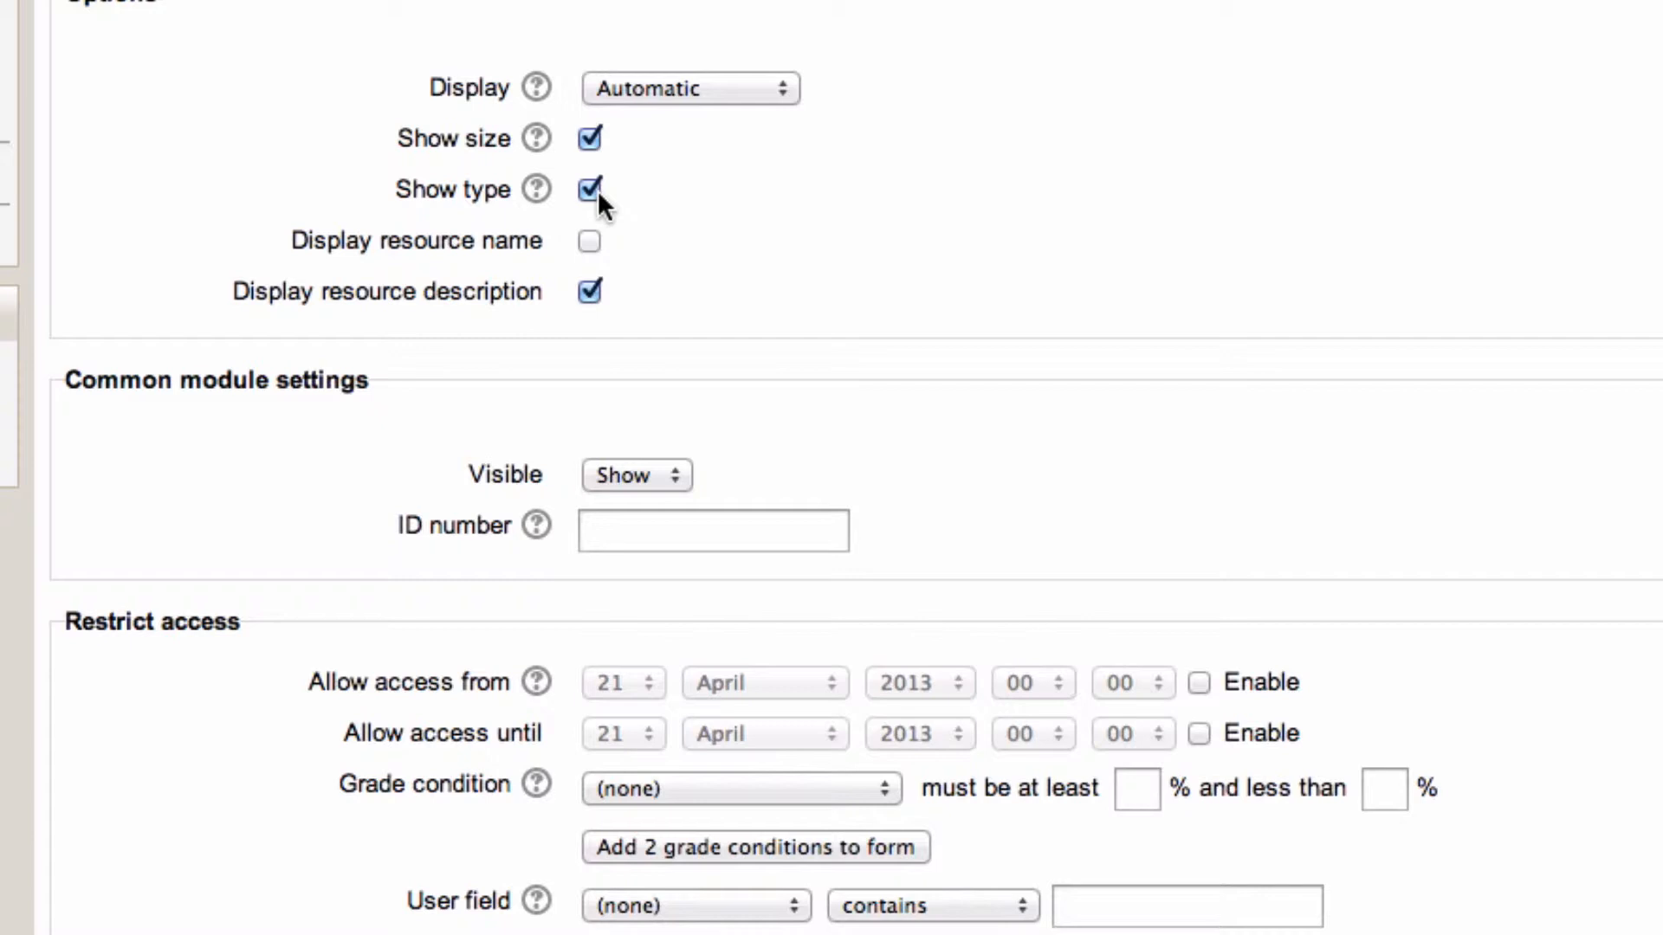
- Save the file resource and display it
{"action": "scroll", "coordinate": [867, 251], "scroll_direction": "down", "scroll_amount": 5}
{"action": "scroll", "coordinate": [865, 244], "scroll_direction": "down", "scroll_amount": 1}
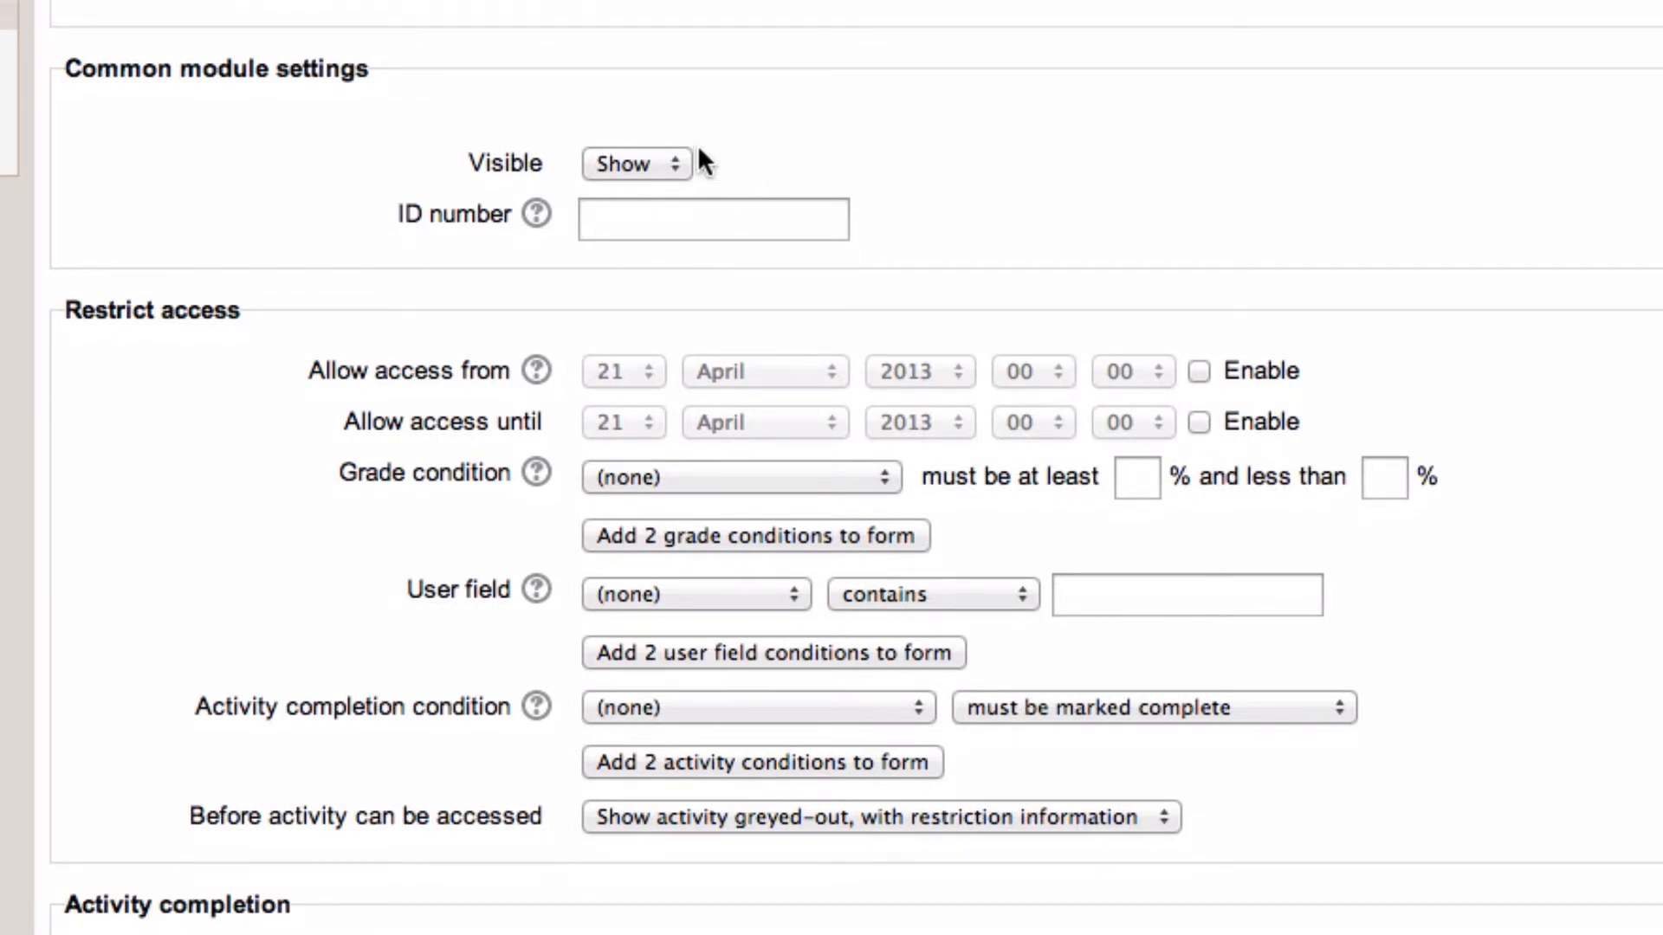
{"action": "scroll", "coordinate": [698, 149], "scroll_direction": "down", "scroll_amount": 7}
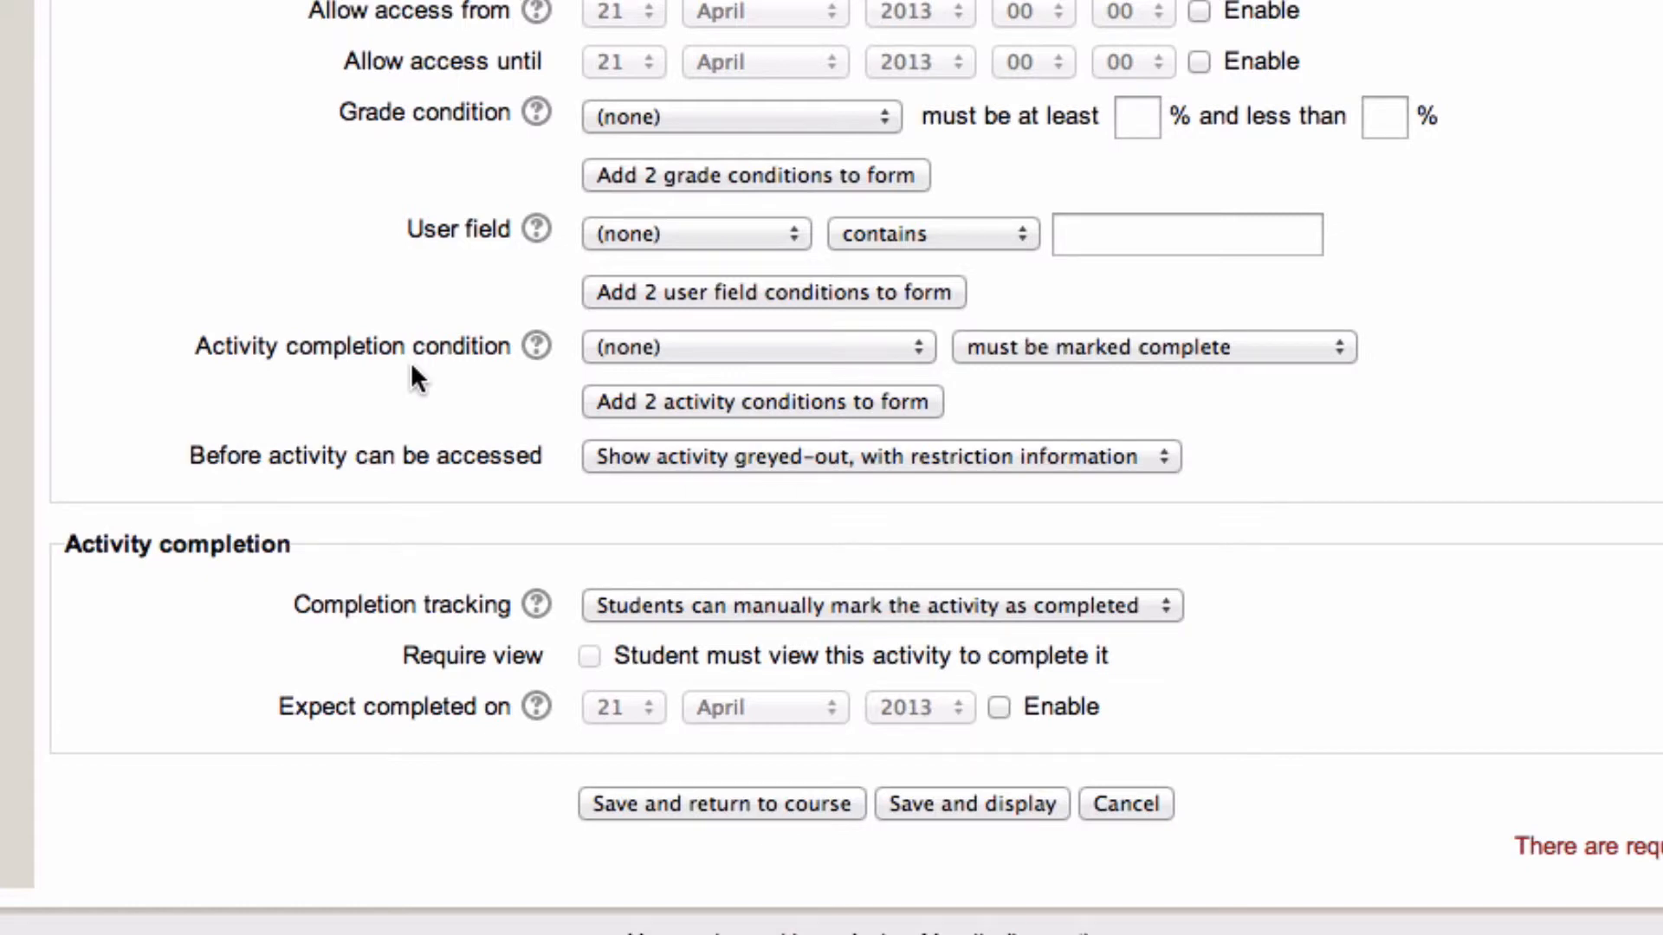
{"action": "scroll", "coordinate": [412, 368], "scroll_direction": "down", "scroll_amount": 1}
{"action": "left_click", "coordinate": [954, 744]}
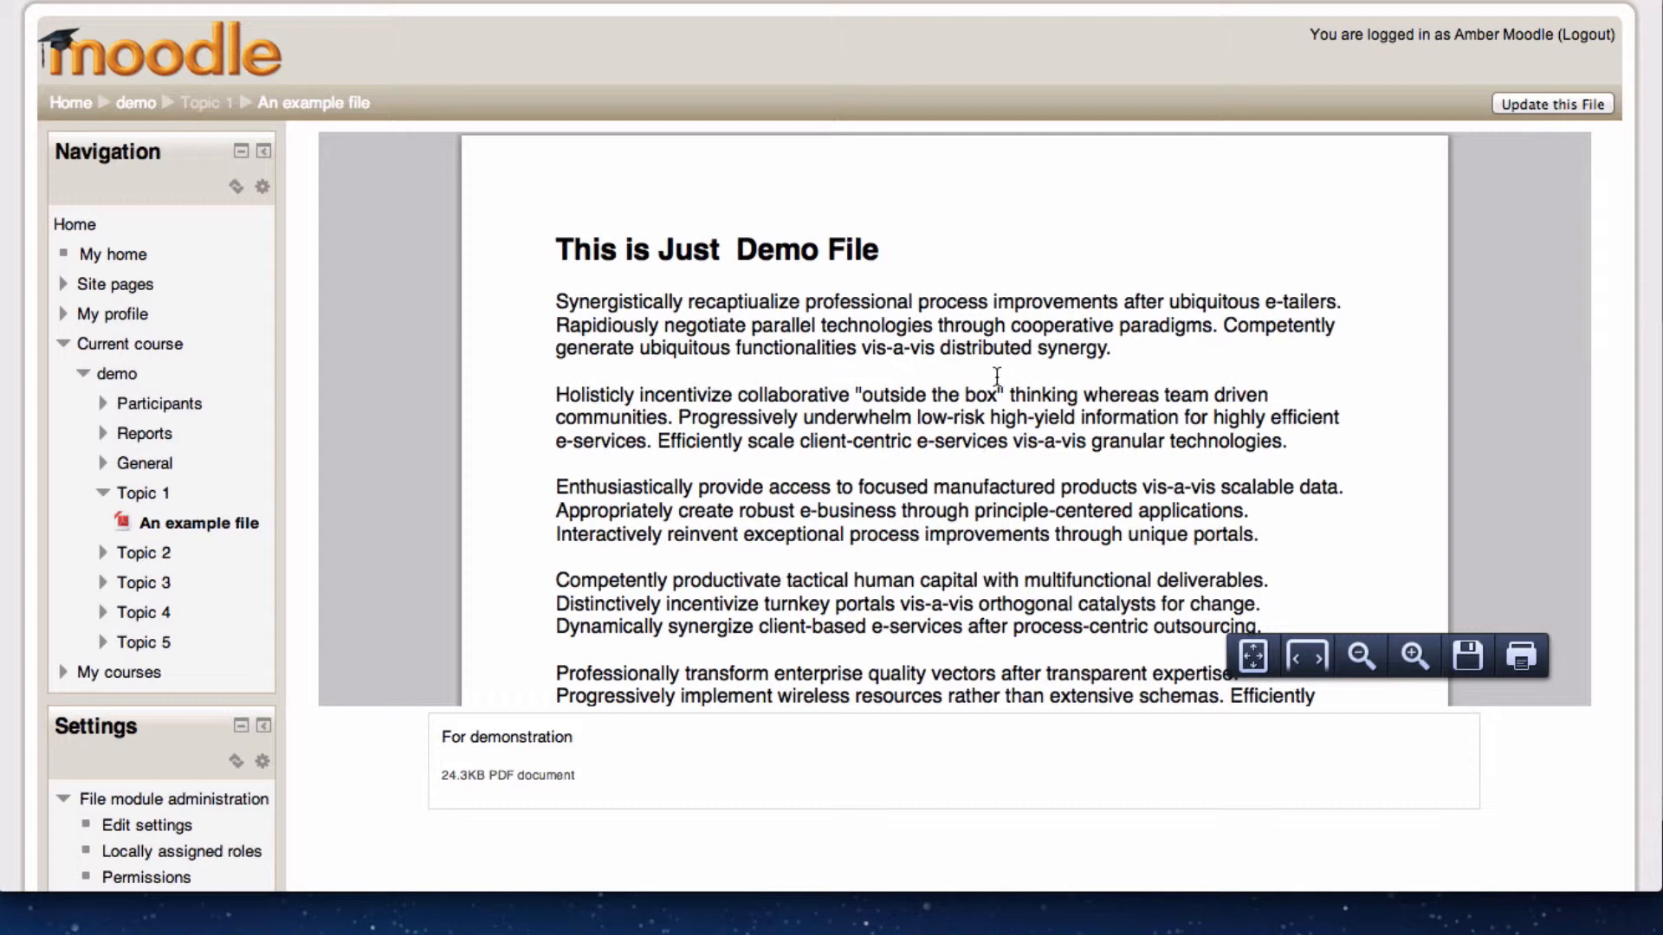
- Return to the demo course page and drop powerpoint.ppt from the desktop into Topic 1
{"action": "left_click", "coordinate": [137, 107]}
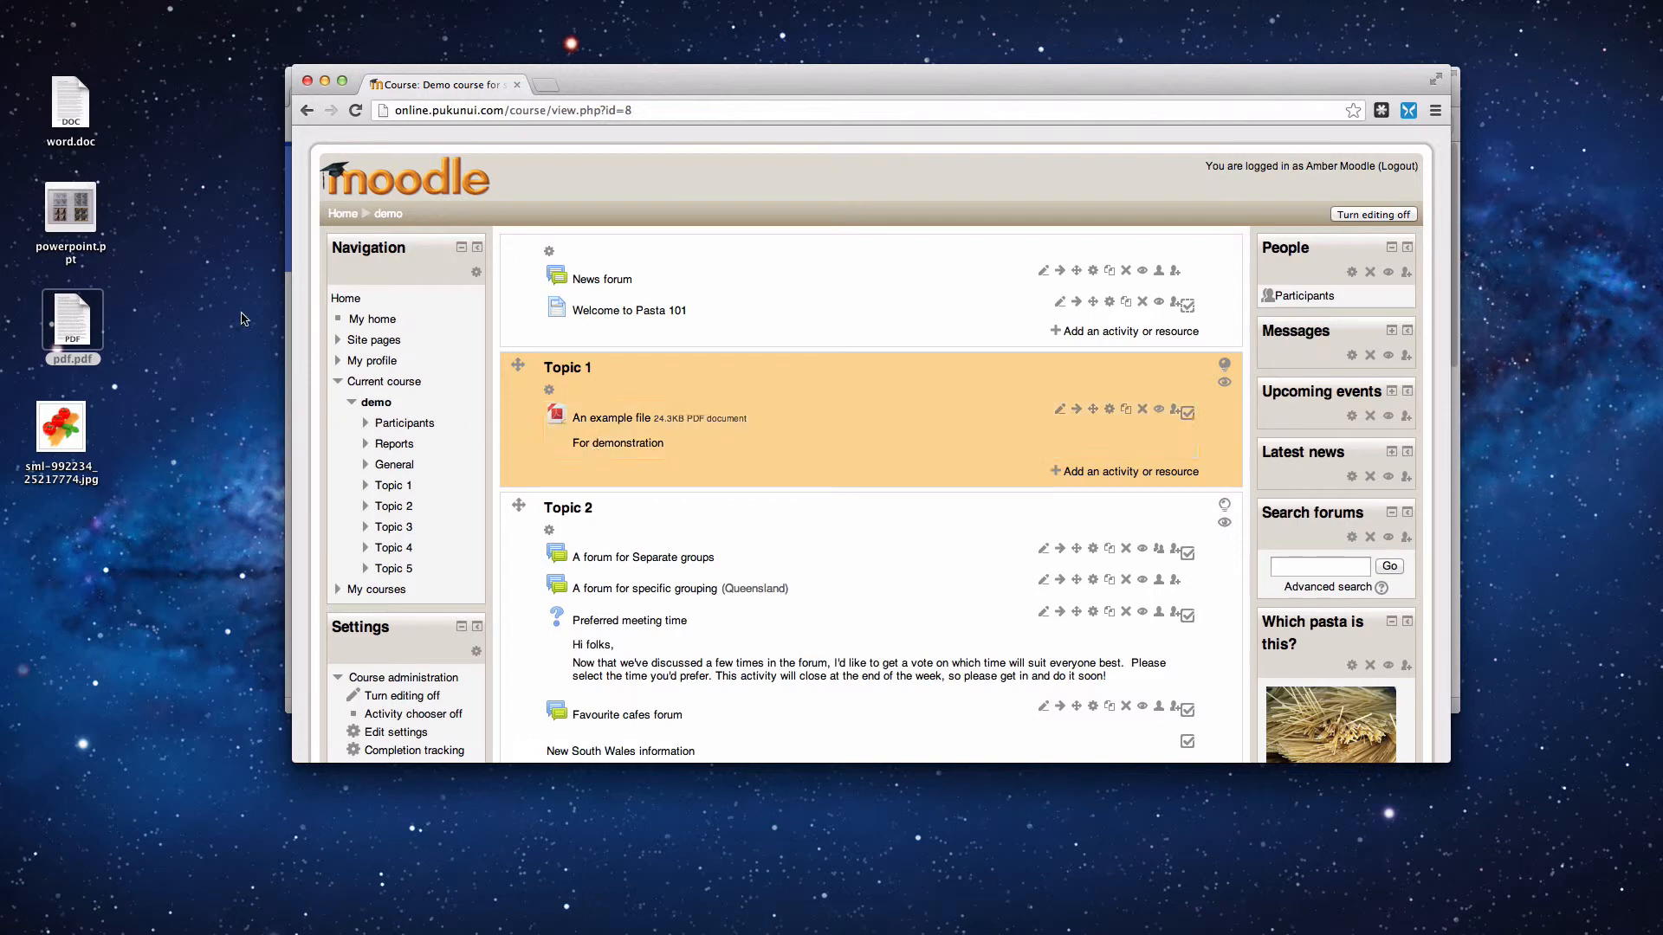
{"action": "mouse_move", "coordinate": [65, 213]}
{"action": "left_click_drag", "start_coordinate": [65, 208], "coordinate": [602, 477]}
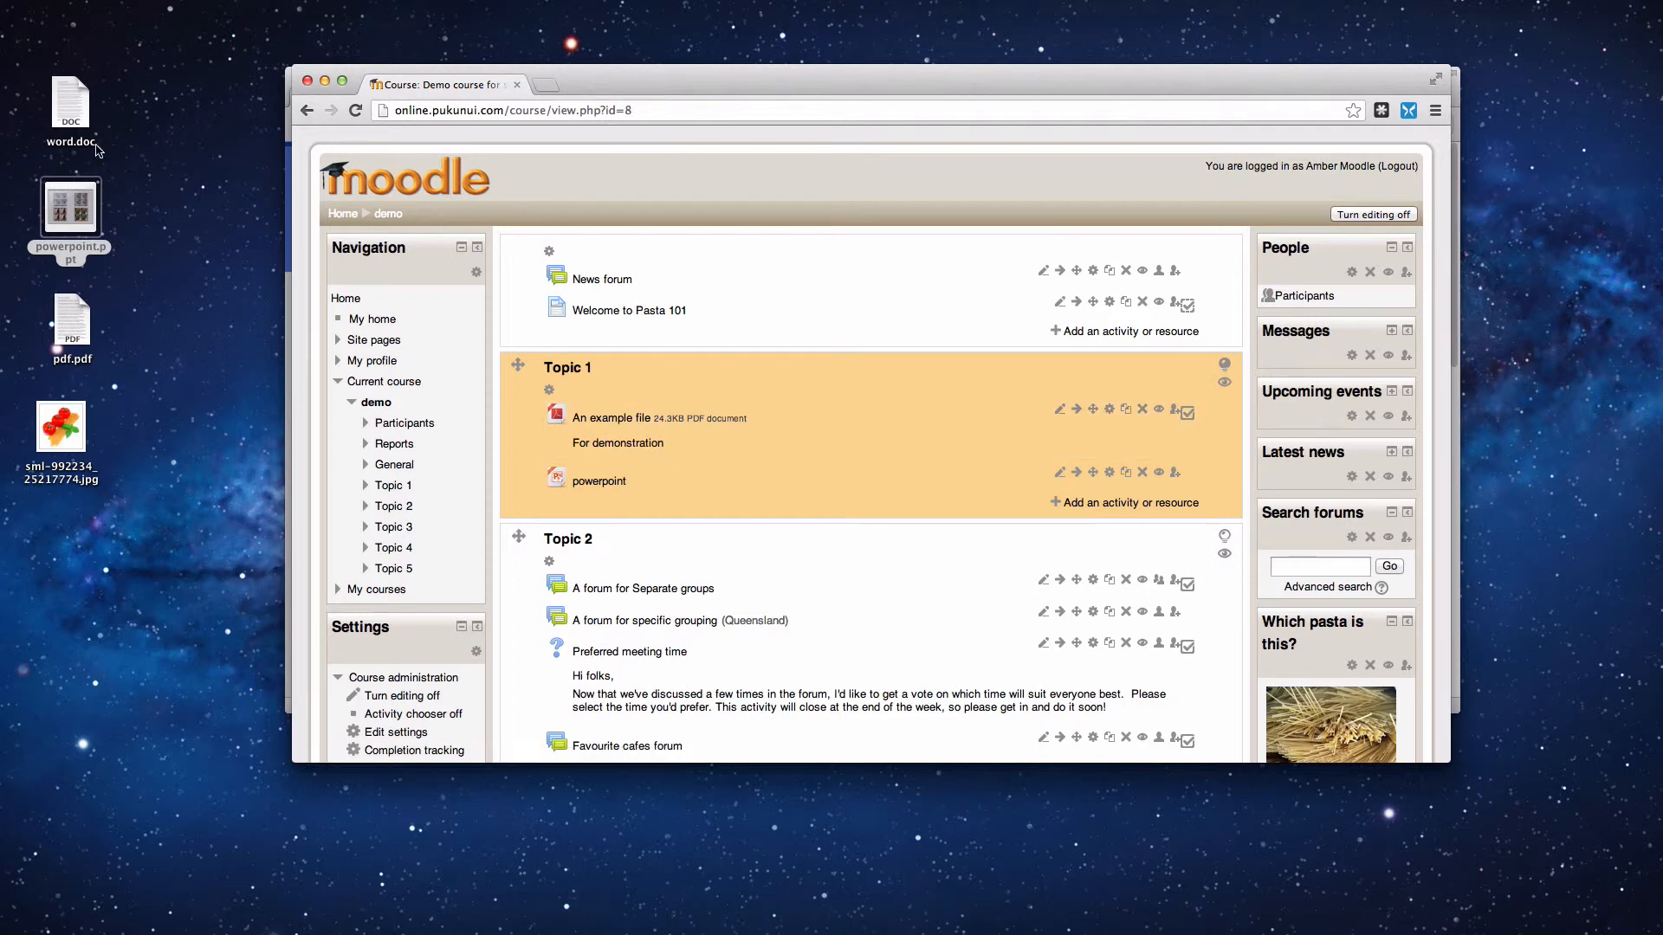
- Open word.doc and select its first two paragraphs of body text
{"action": "left_click", "coordinate": [71, 118]}
{"action": "double_click", "coordinate": [71, 118]}
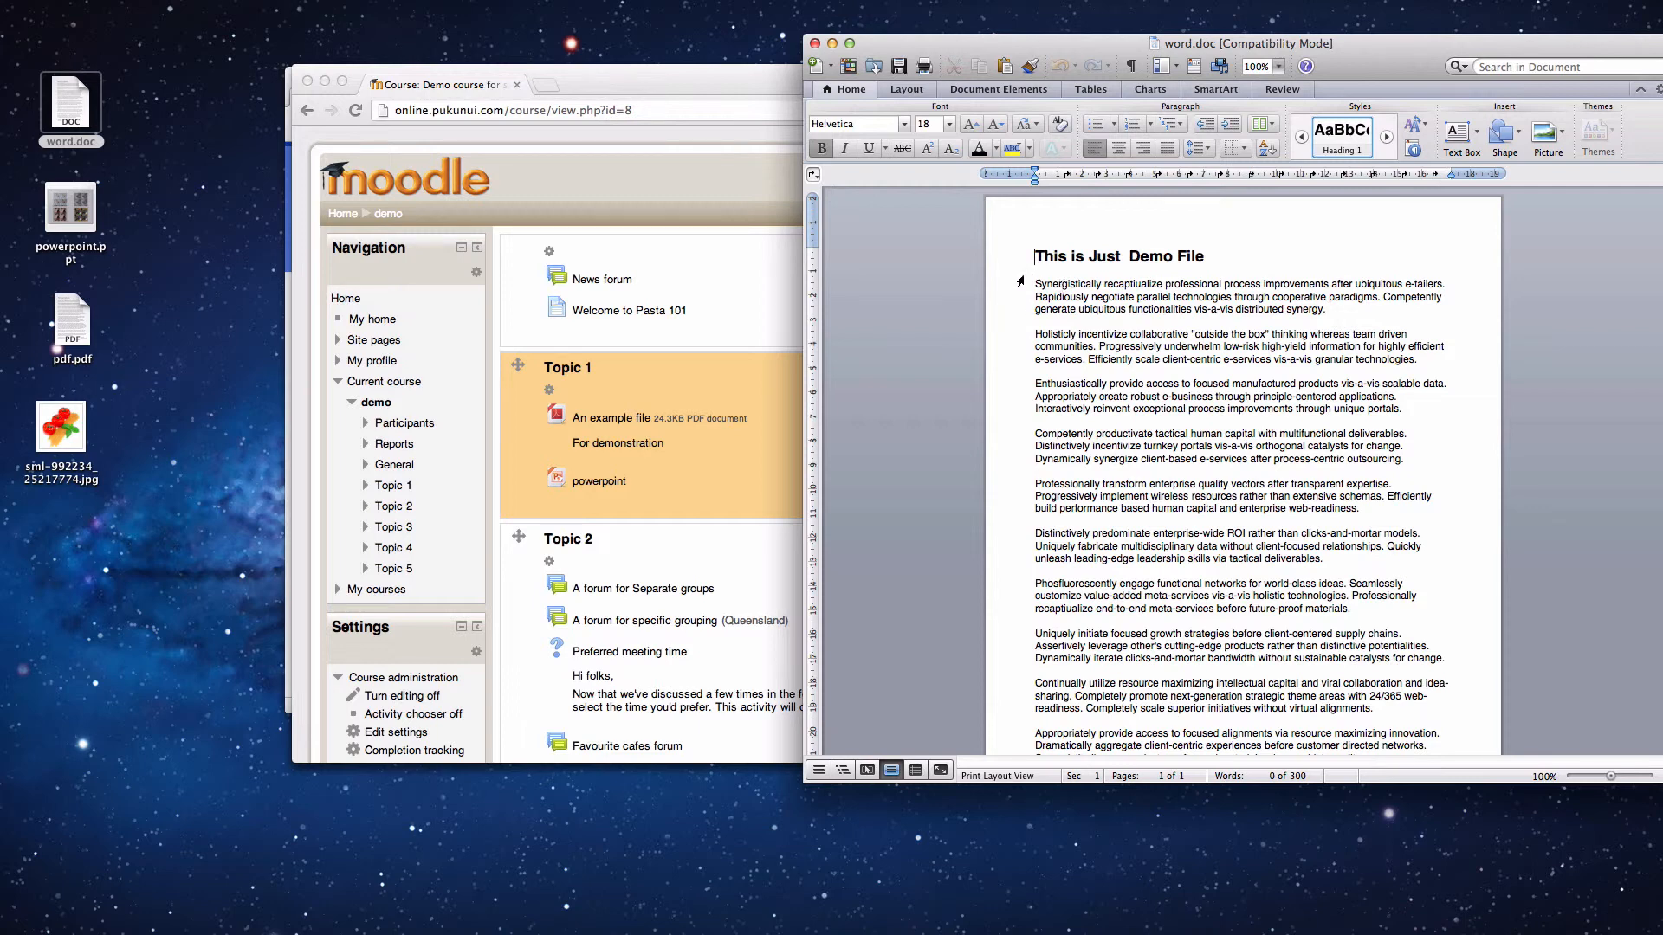
{"action": "left_click_drag", "start_coordinate": [1035, 283], "coordinate": [1380, 363]}
- Drop the selected text into Topic 1 as a page named 'An example page', then open that page
{"action": "left_click_drag", "start_coordinate": [1253, 347], "coordinate": [741, 529]}
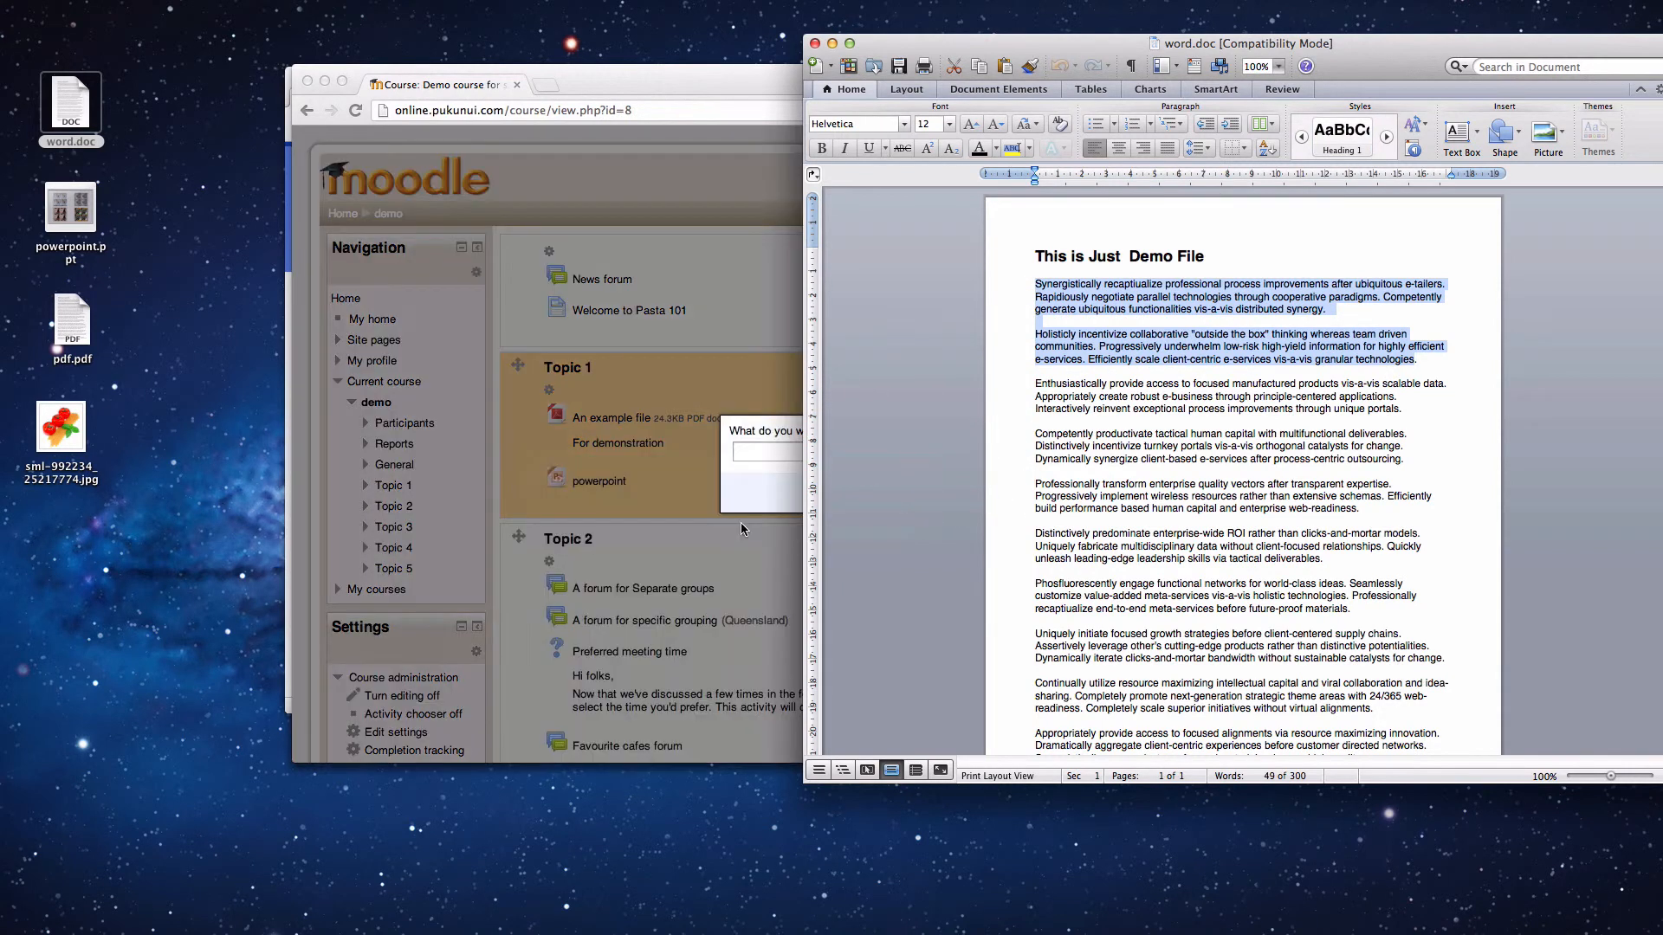
{"action": "left_click", "coordinate": [750, 509]}
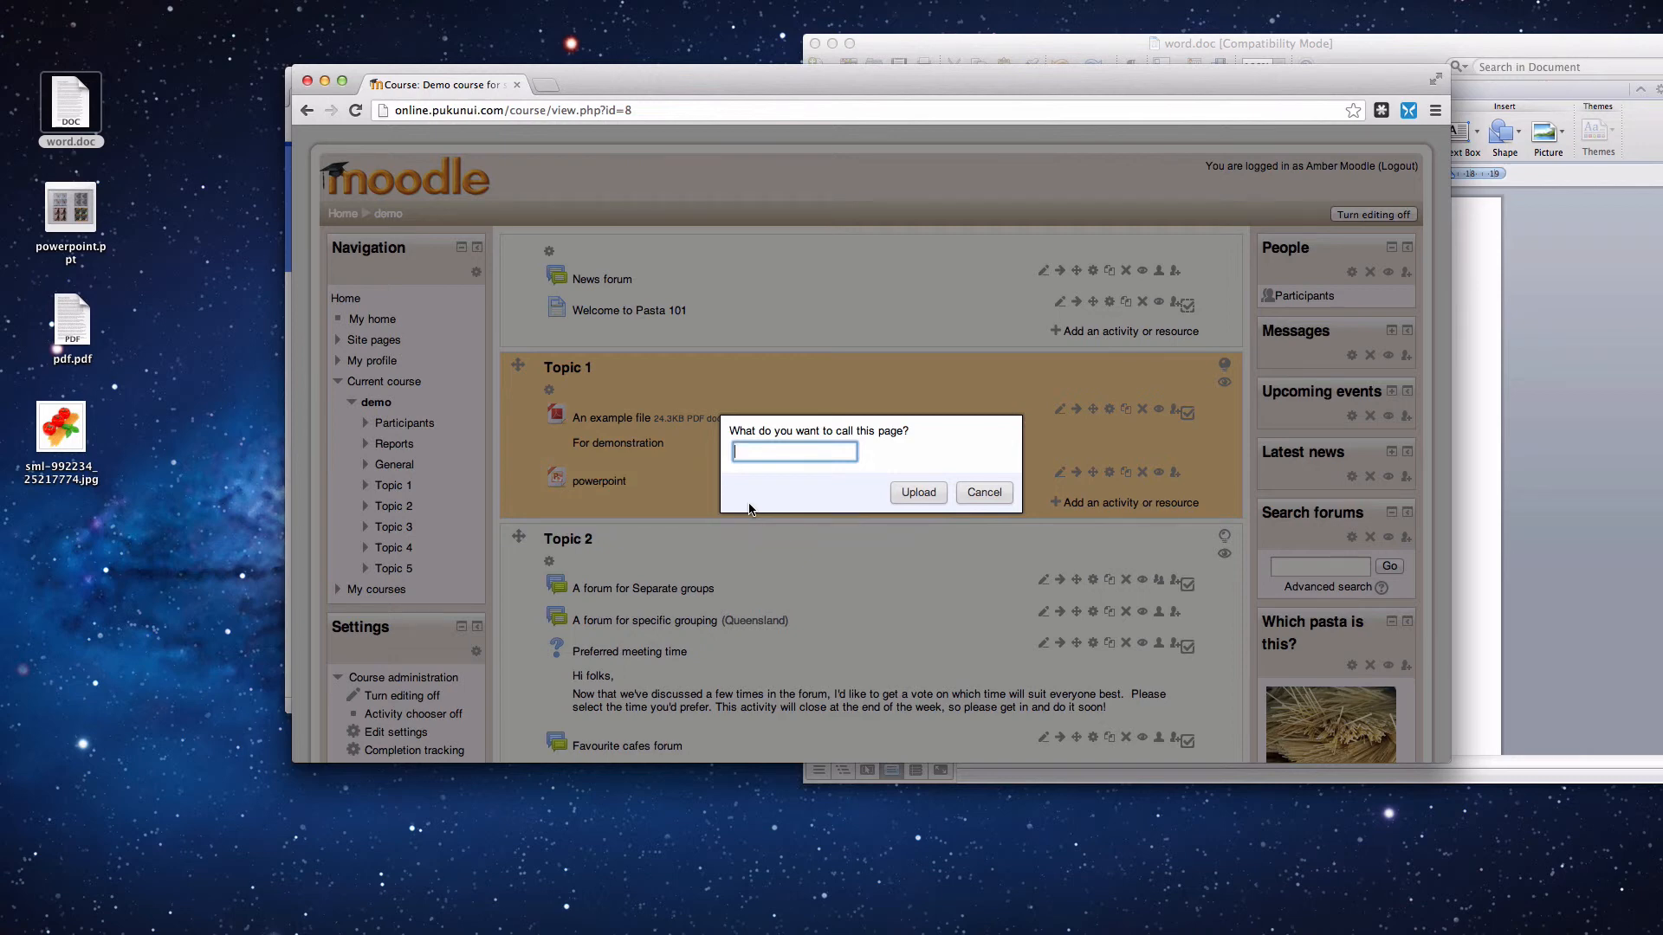
{"action": "type", "text": "An example page"}
{"action": "left_click", "coordinate": [918, 492]}
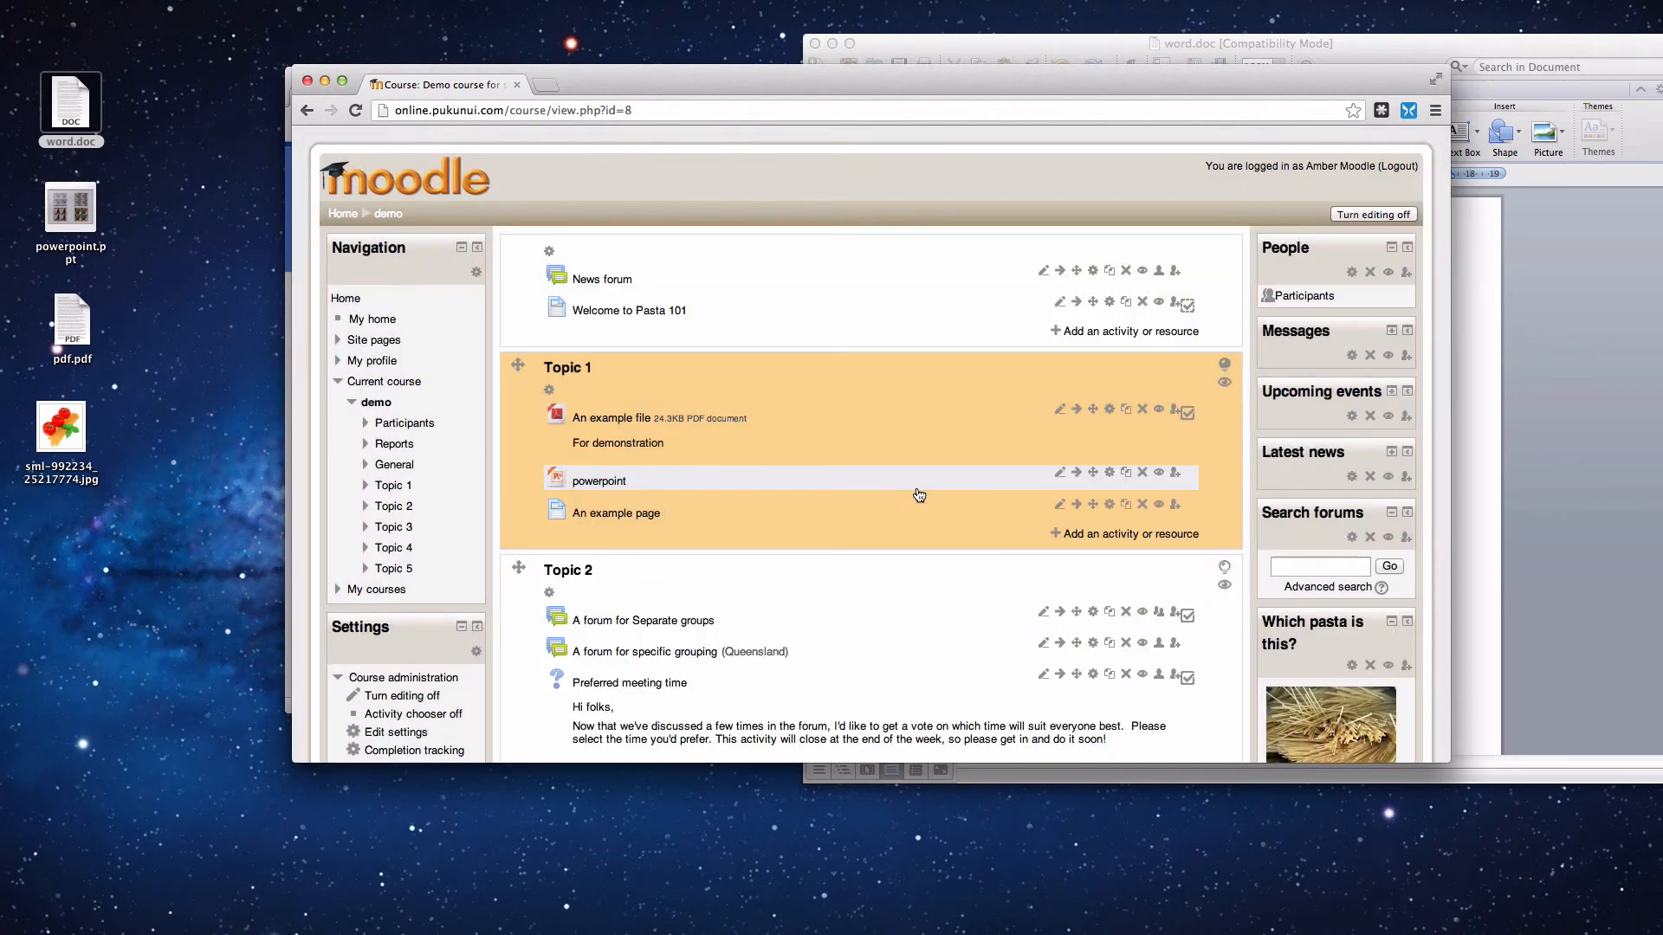
{"action": "left_click", "coordinate": [606, 514]}
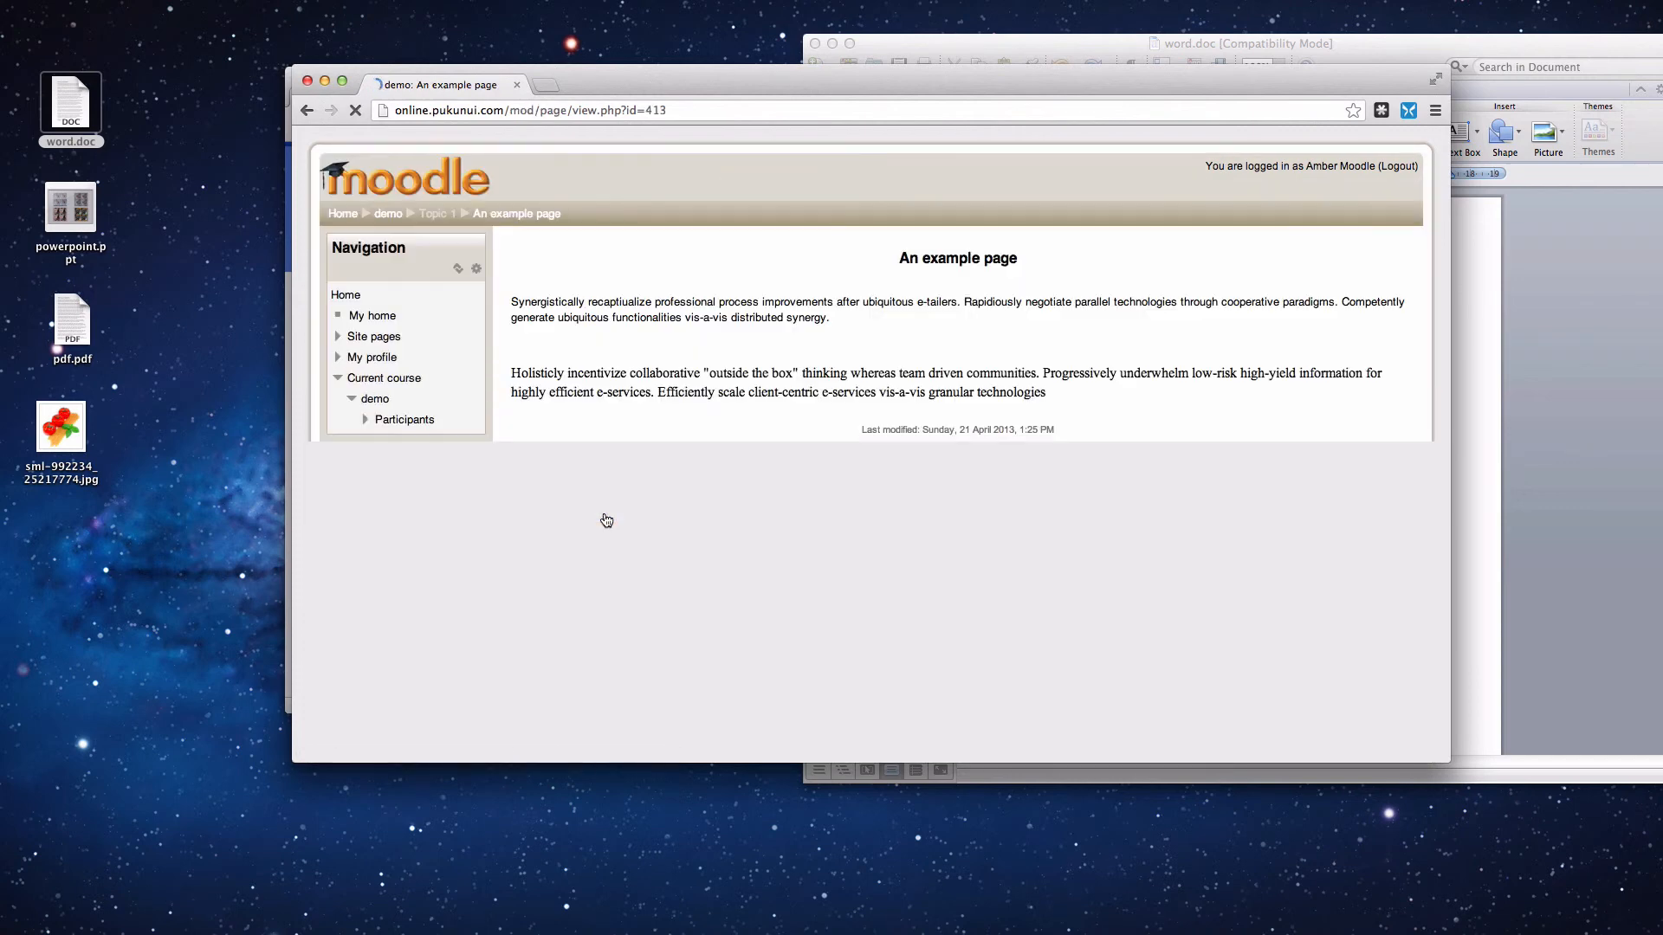